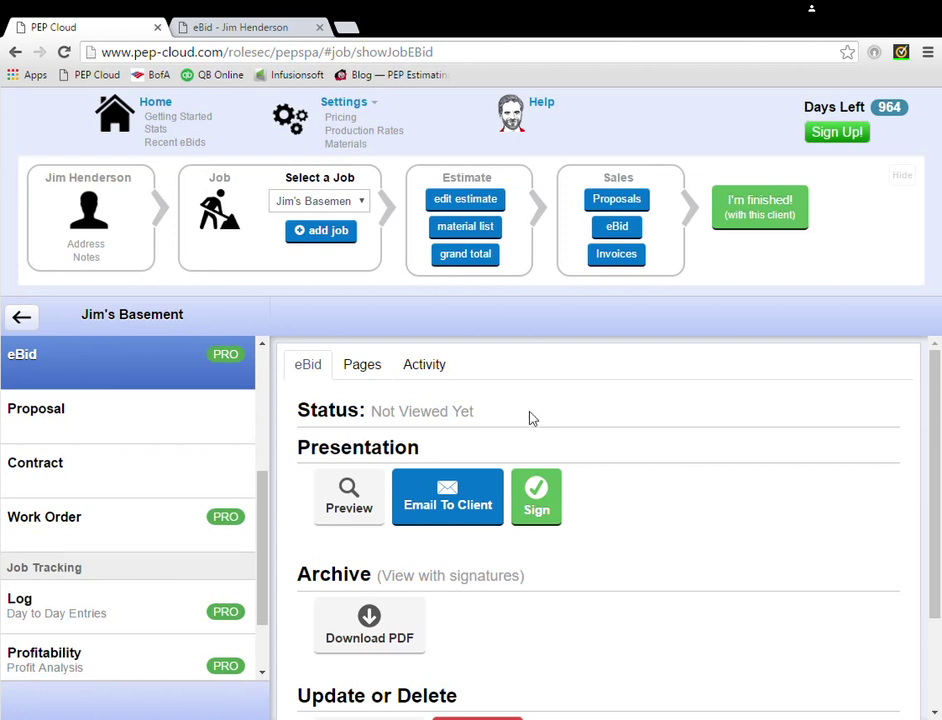
Step: Open the eBid Templates in the miscellaneous settings
click(335, 108)
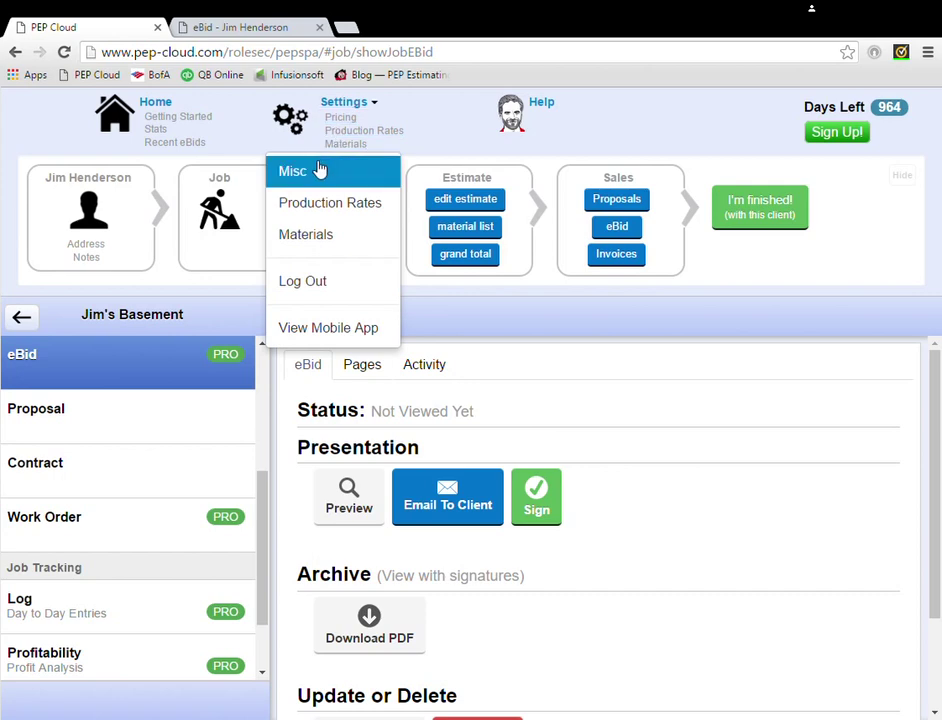
click(320, 170)
scroll(166, 500, down, 1)
scroll(165, 500, down, 5)
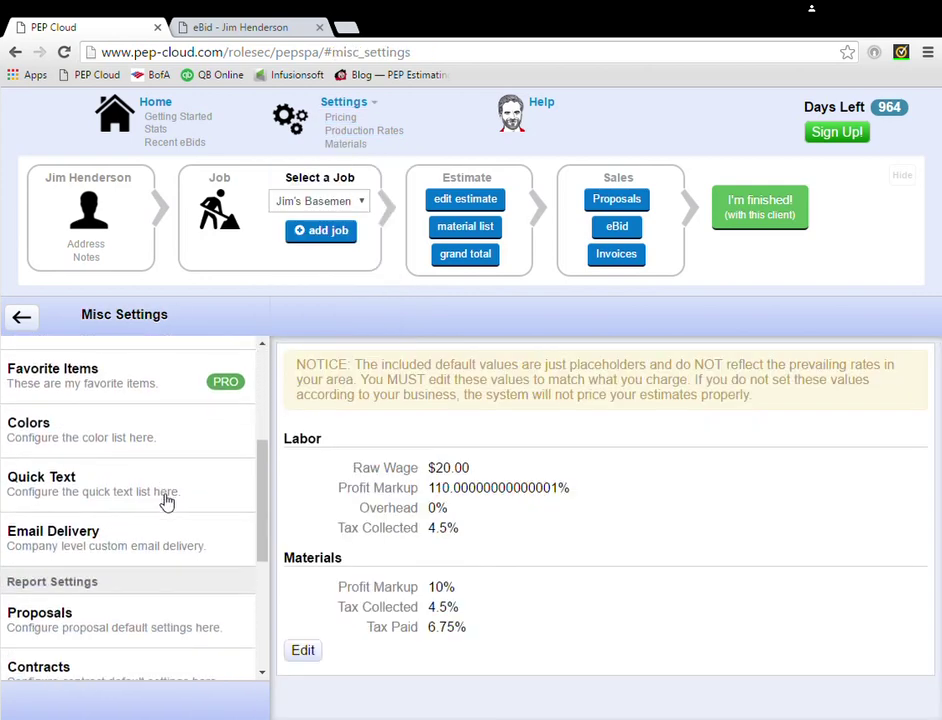
click(145, 572)
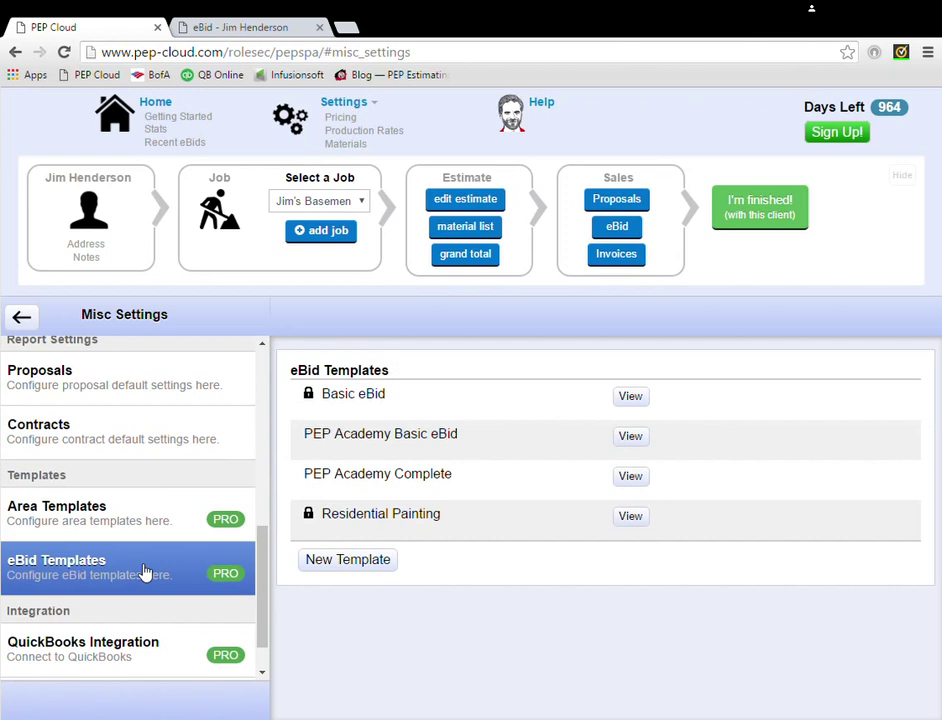
Step: Create a customizable copy of the Basic eBid template and rename the copy Customized Basic eBid
click(360, 397)
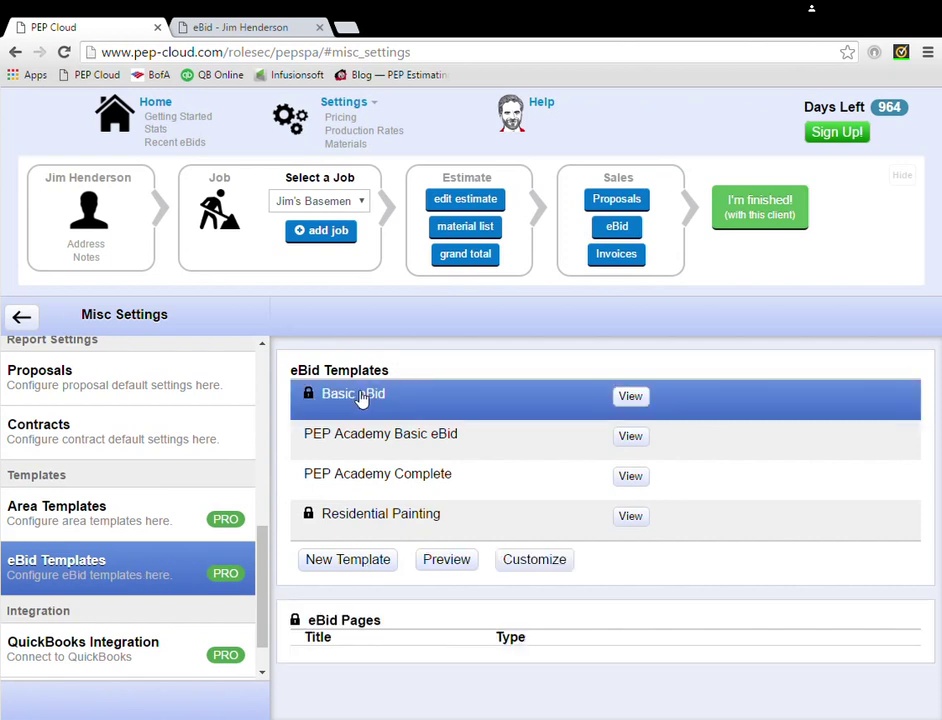
click(538, 565)
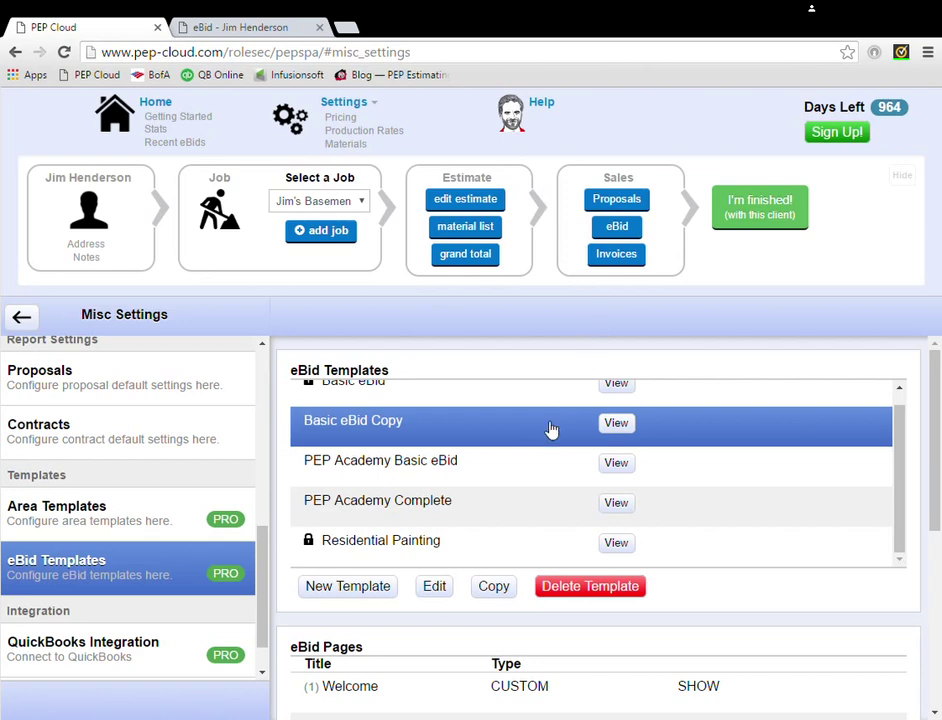
click(445, 595)
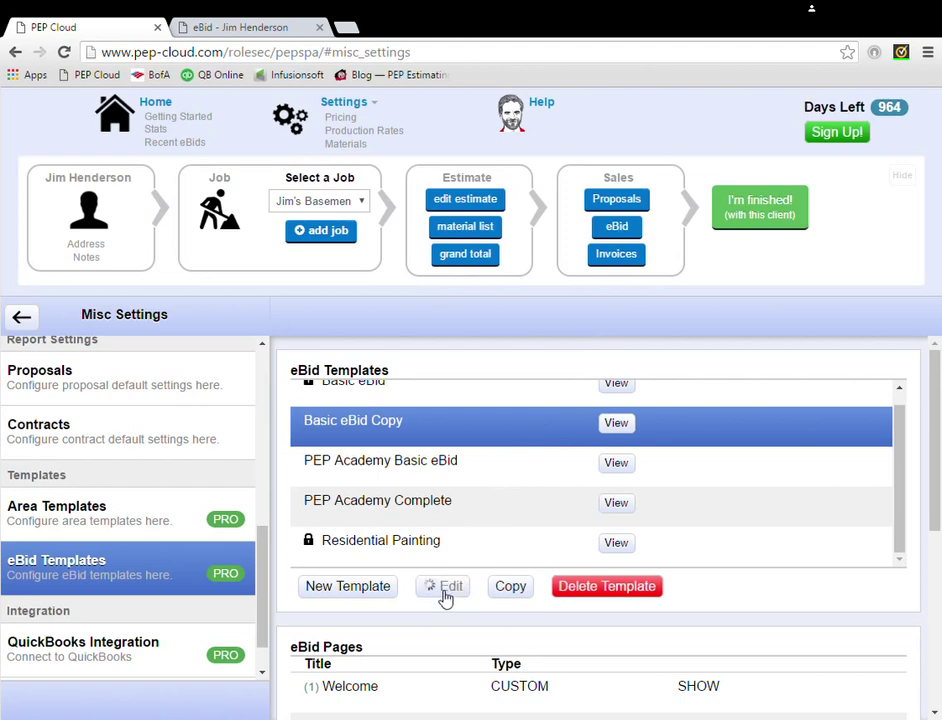
drag(551, 370, 27, 275)
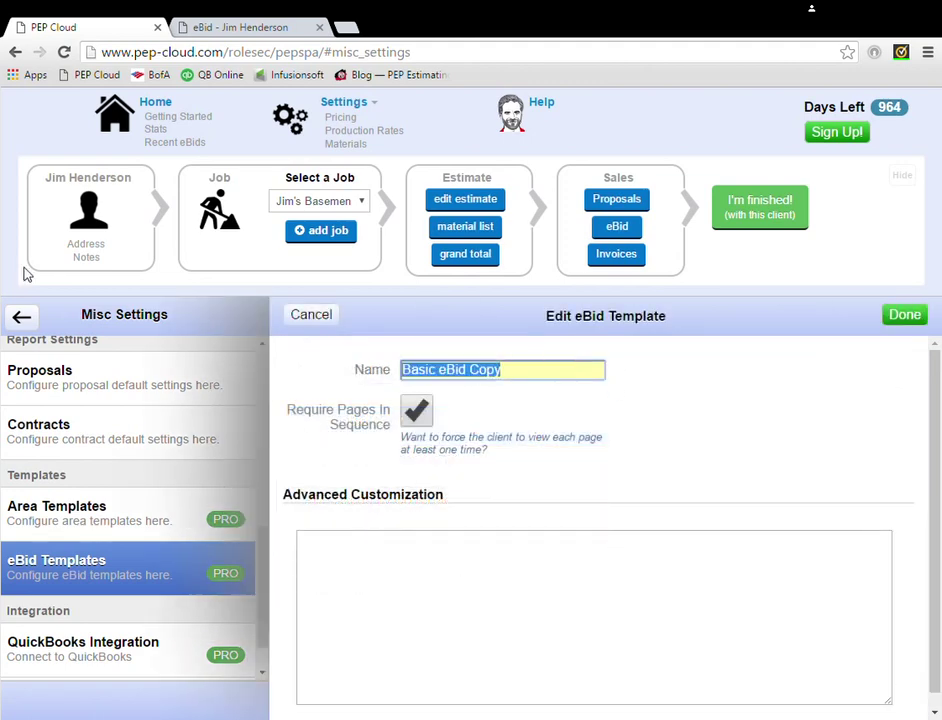
text(cU)
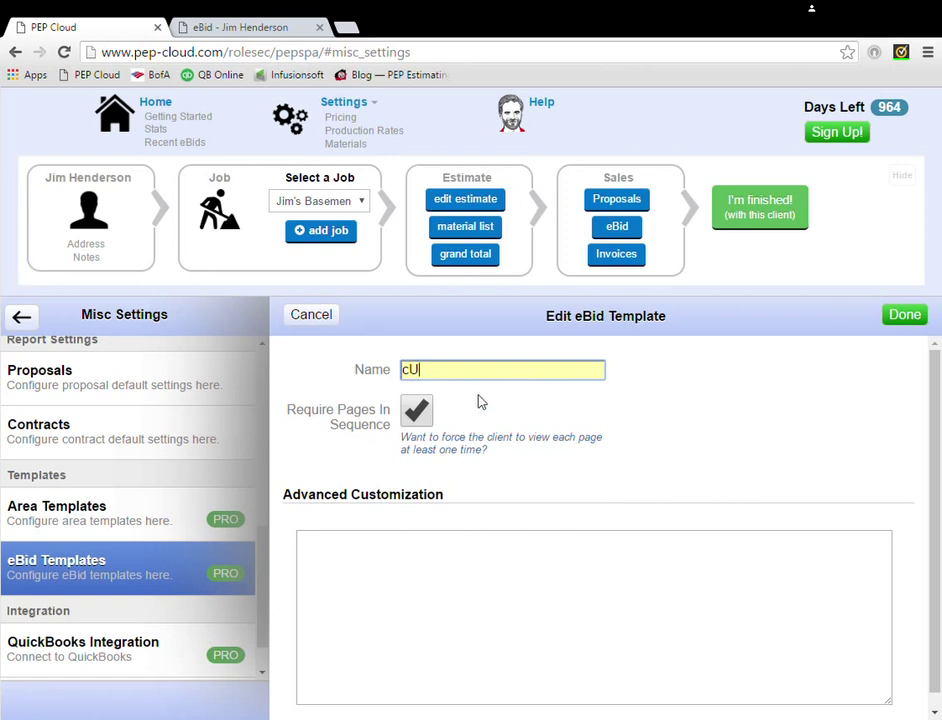
key(BackSpace)
key(BackSpace)
text(Customized Basic eBid)
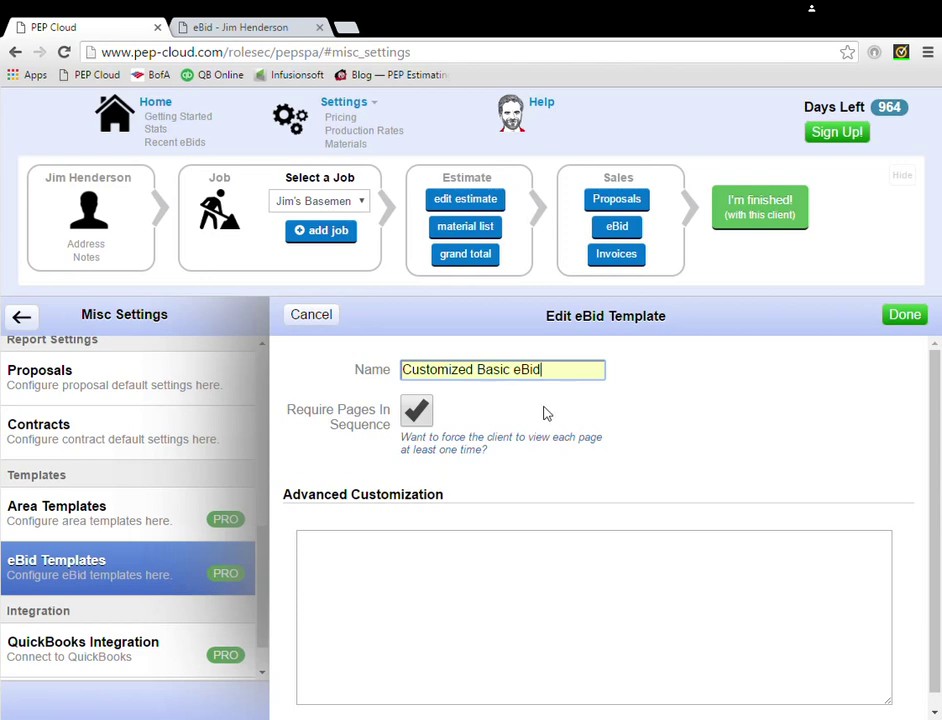
click(902, 315)
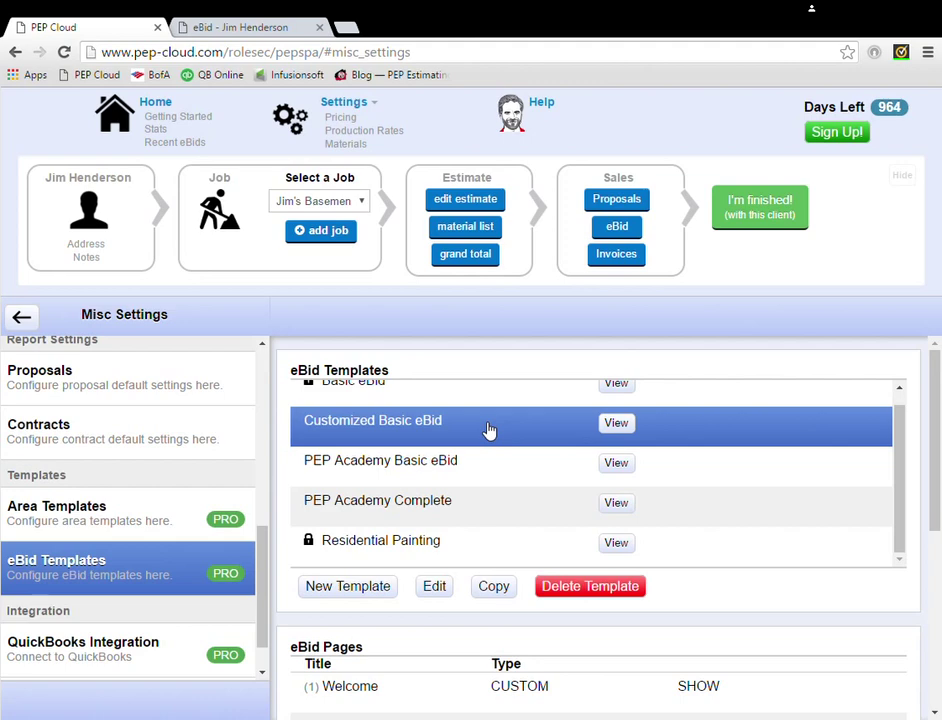
Step: Open the References page of the Customized Basic eBid template for editing and turn off hiding for it
scroll(489, 430, down, 3)
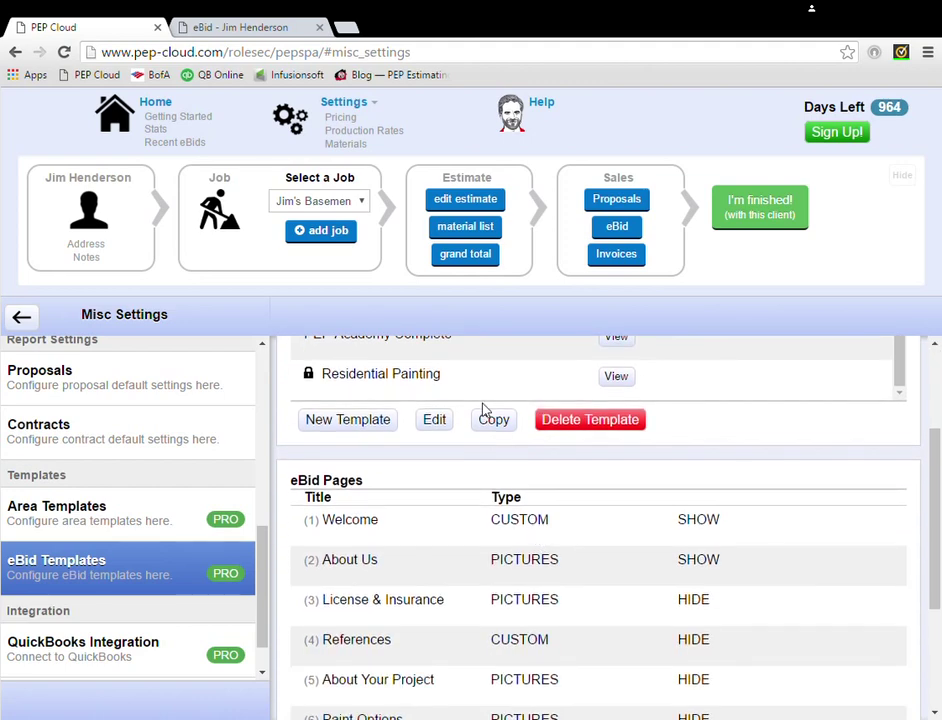
scroll(479, 471, down, 2)
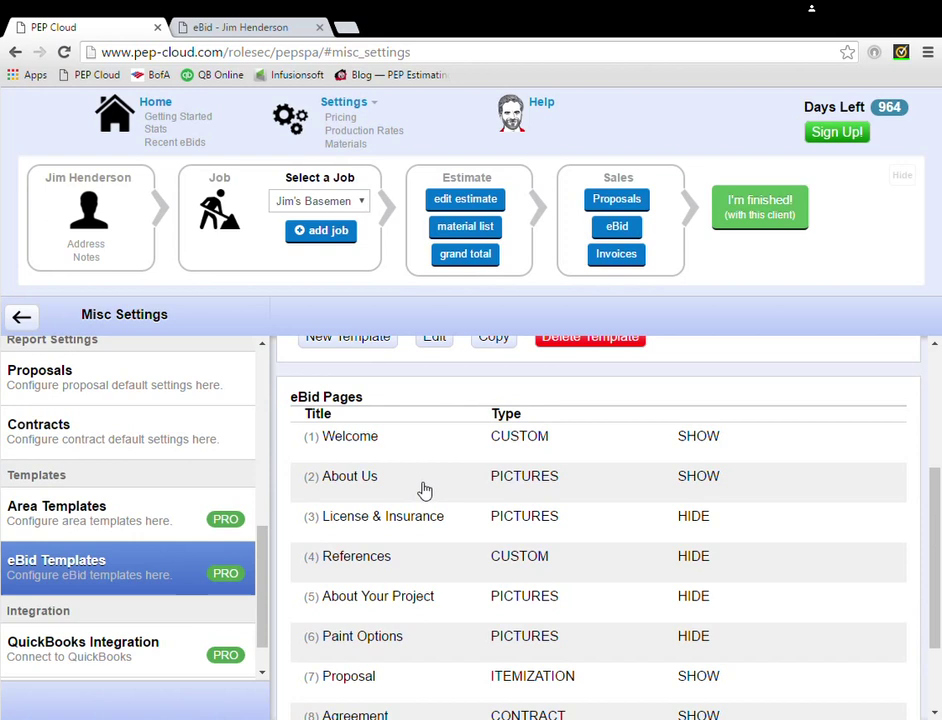
scroll(429, 491, down, 2)
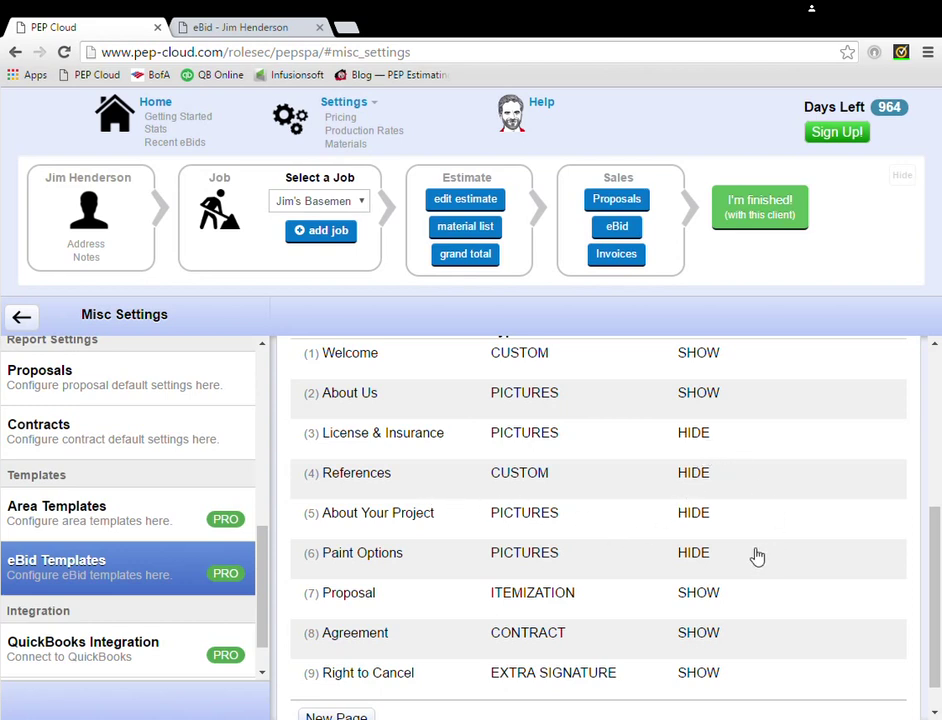
click(416, 487)
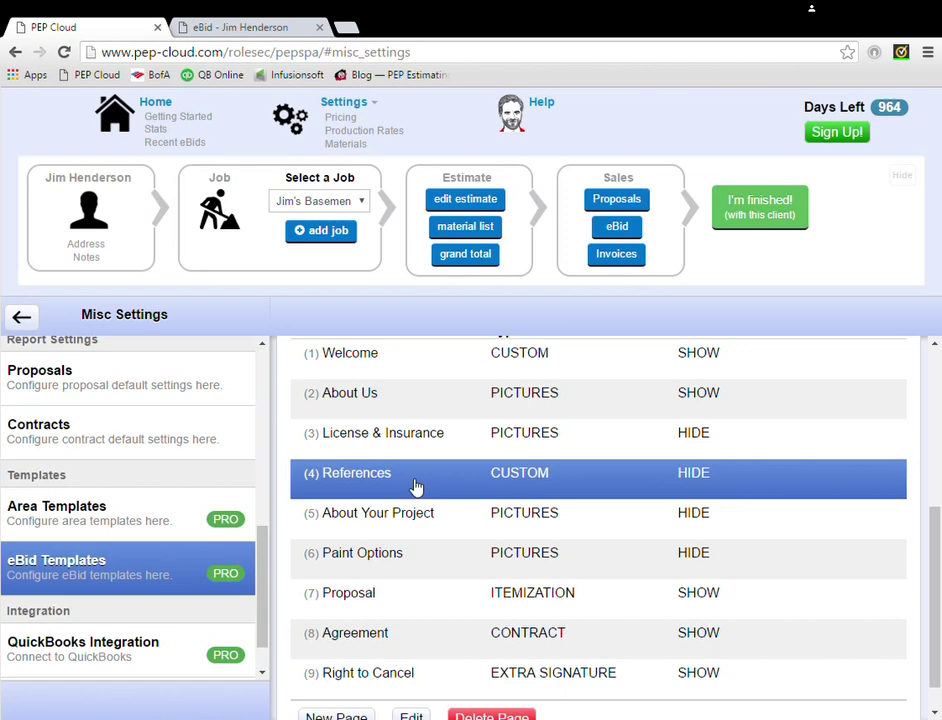
scroll(416, 487, down, 1)
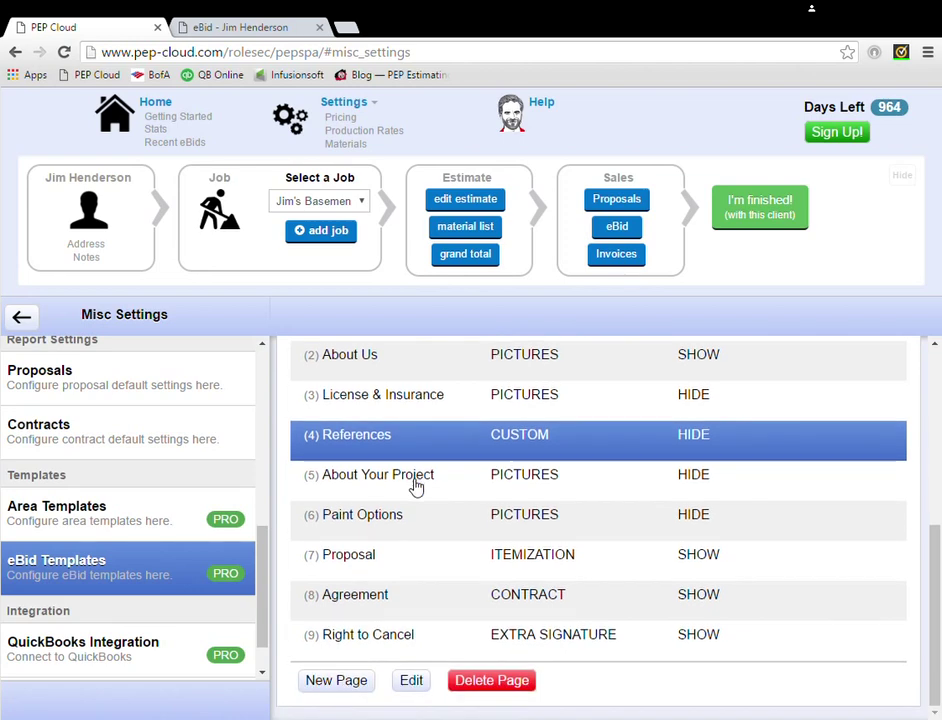
click(410, 682)
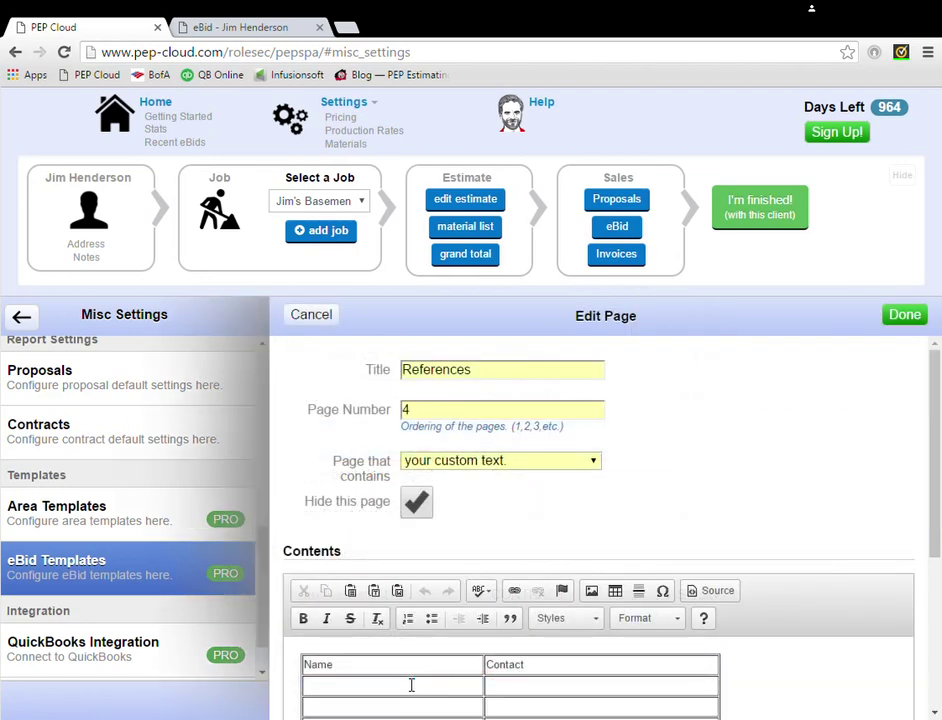
click(415, 507)
Step: Delete the bracketed instructions below the References table, and discard the page edits
scroll(742, 467, down, 3)
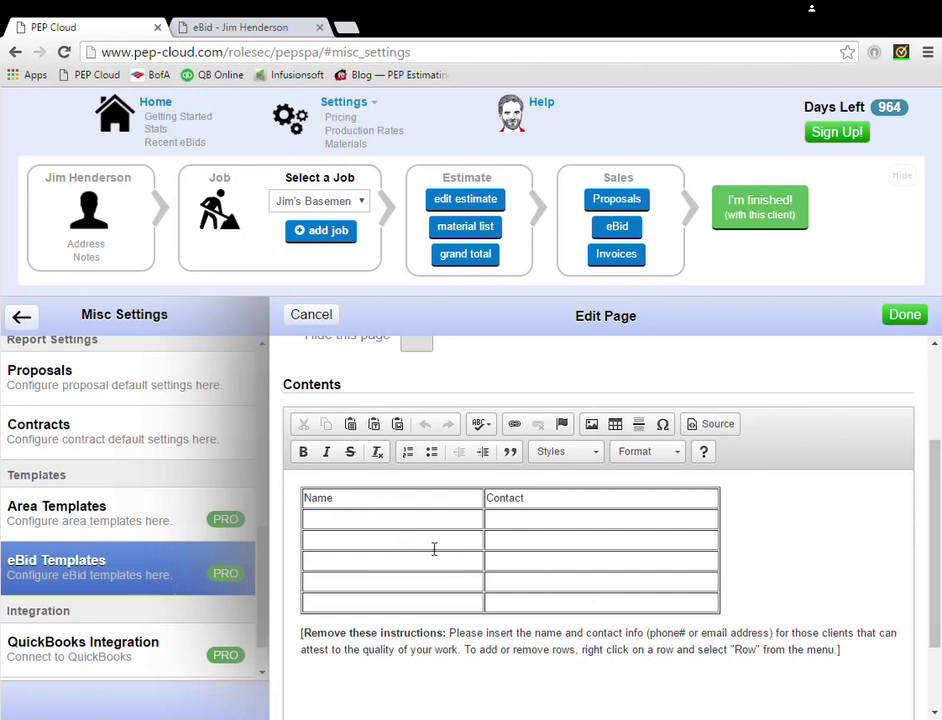
drag(303, 631, 902, 621)
key(Delete)
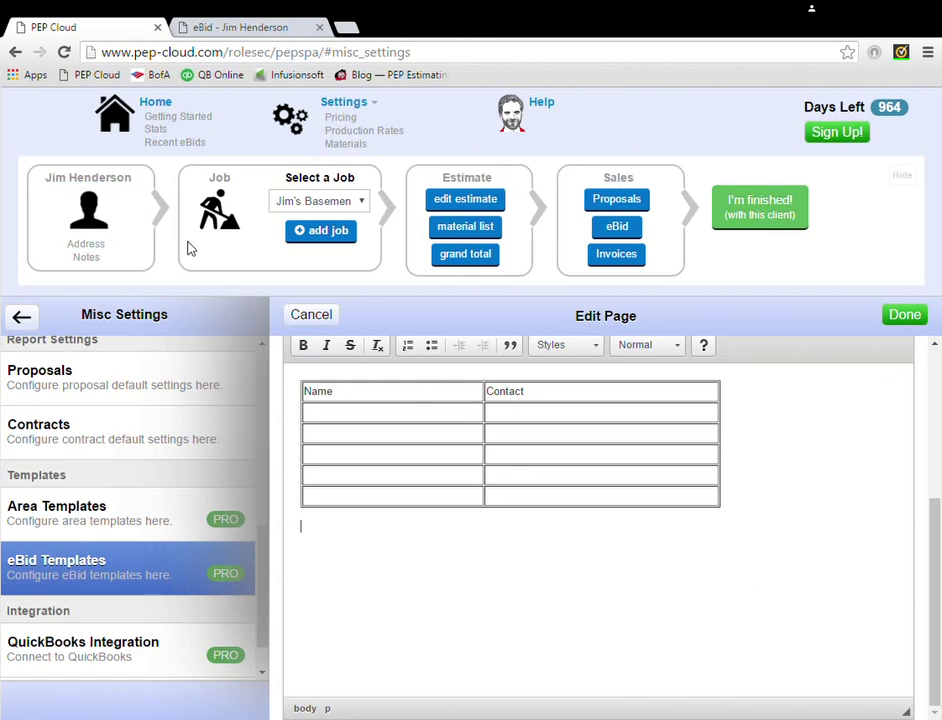
click(306, 315)
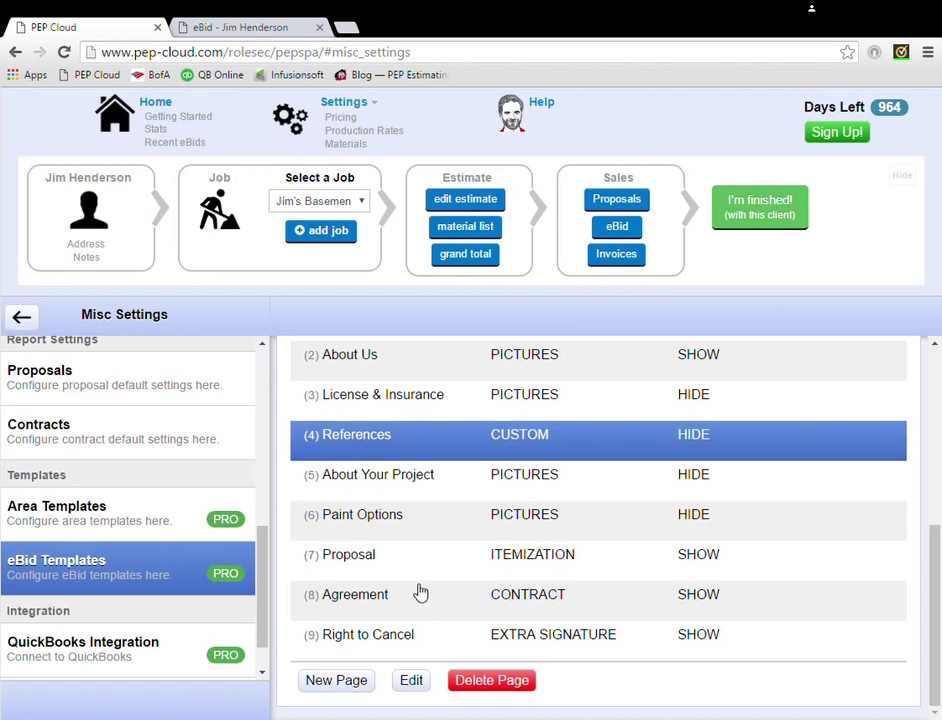
Step: Open the Welcome page for editing and examine its letter text and the client, owner and company placeholders
scroll(421, 593, up, 1)
scroll(421, 593, up, 2)
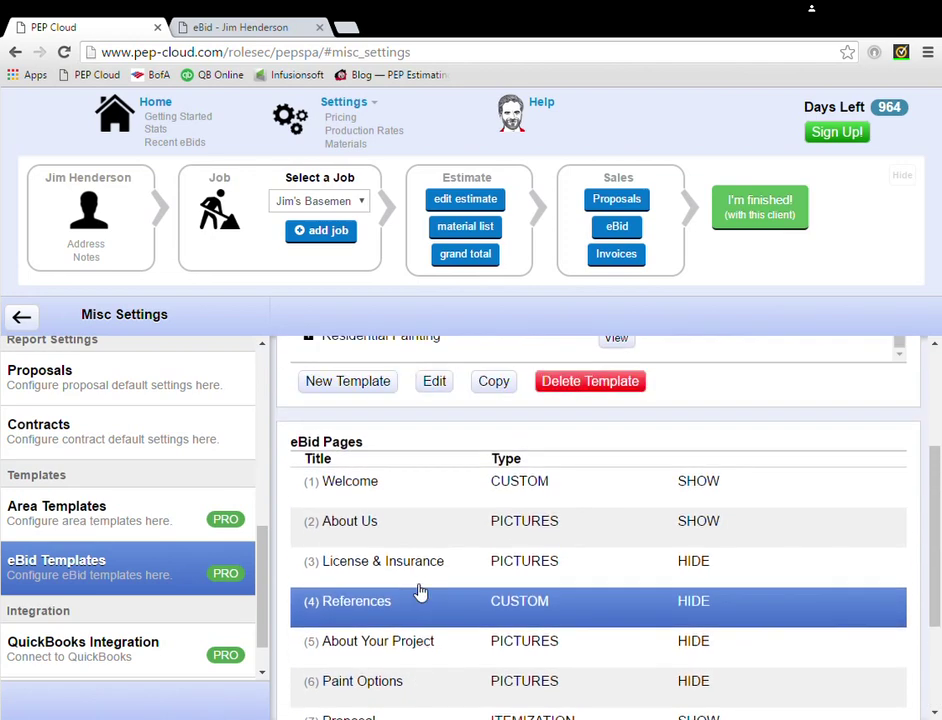
click(423, 577)
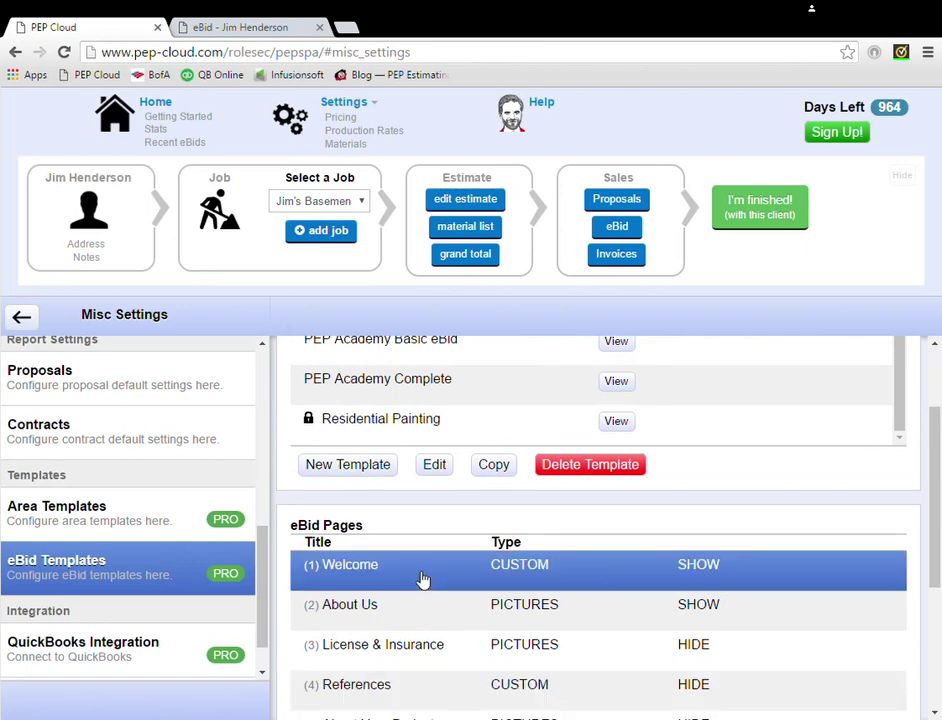
scroll(430, 605, down, 3)
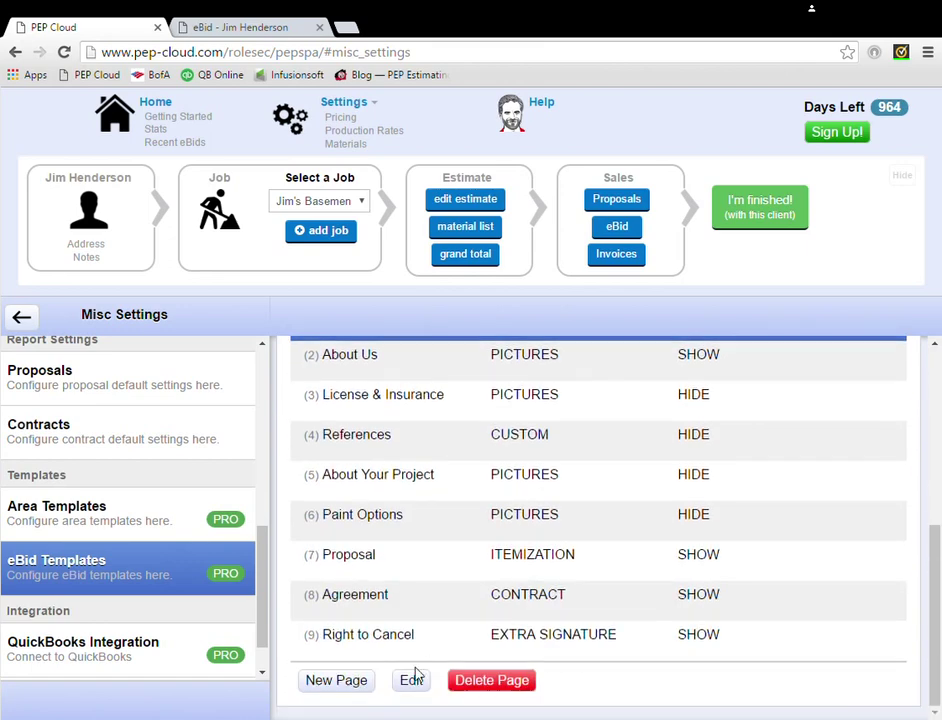
click(418, 682)
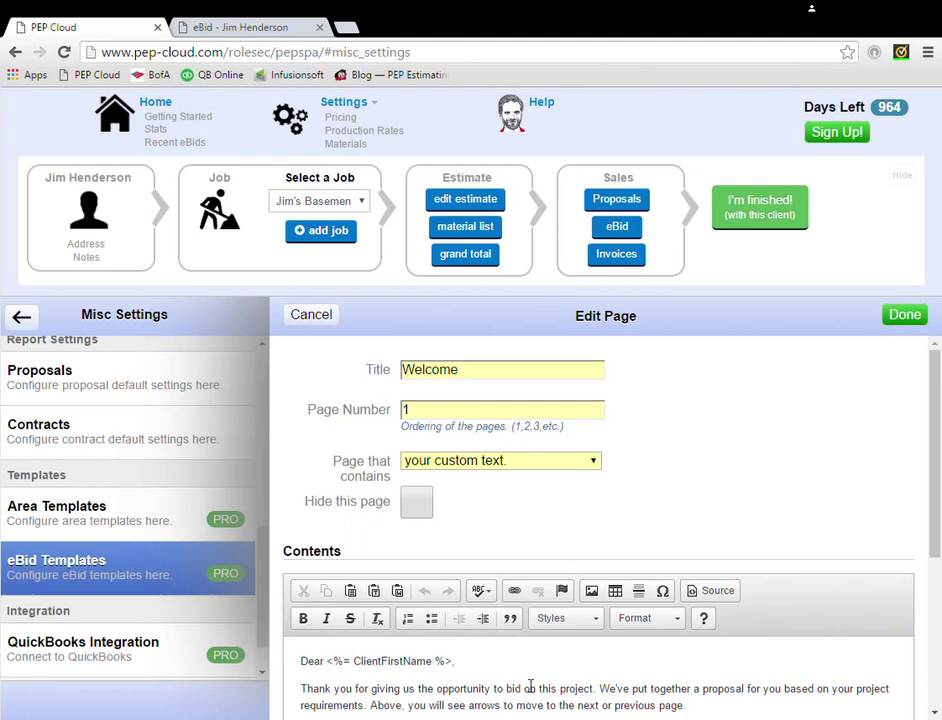
scroll(528, 680, down, 2)
scroll(522, 643, down, 2)
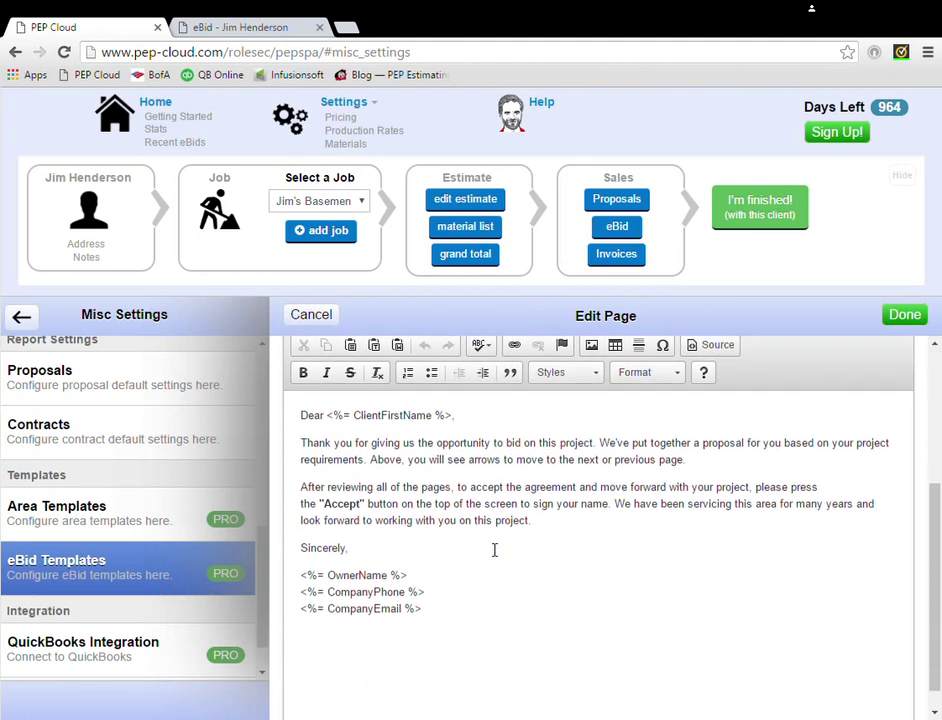
drag(304, 418, 540, 667)
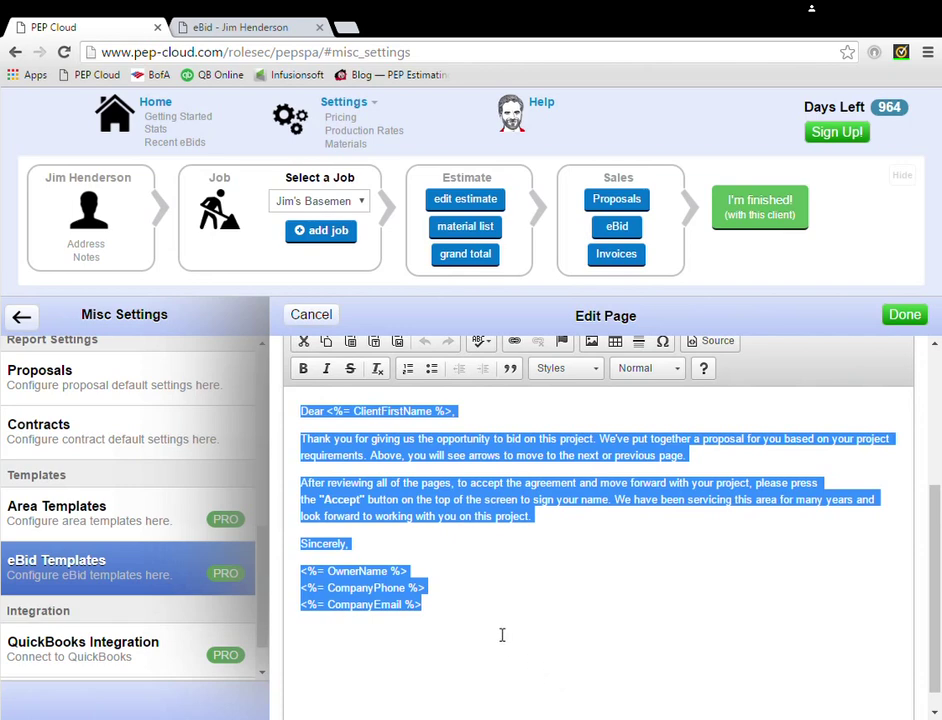
click(427, 591)
drag(421, 604, 305, 578)
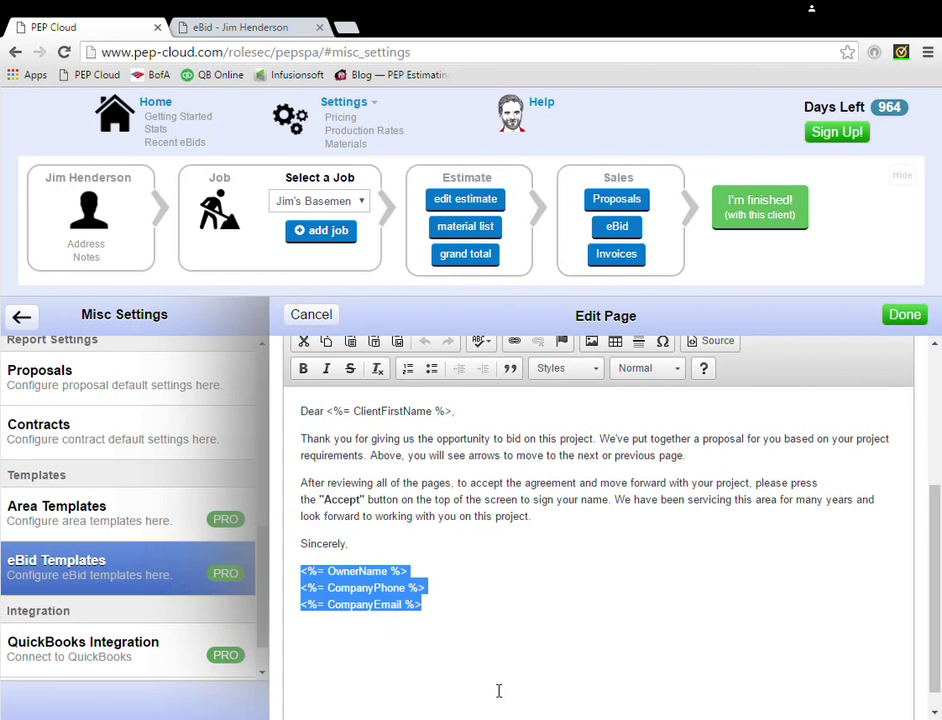
click(463, 628)
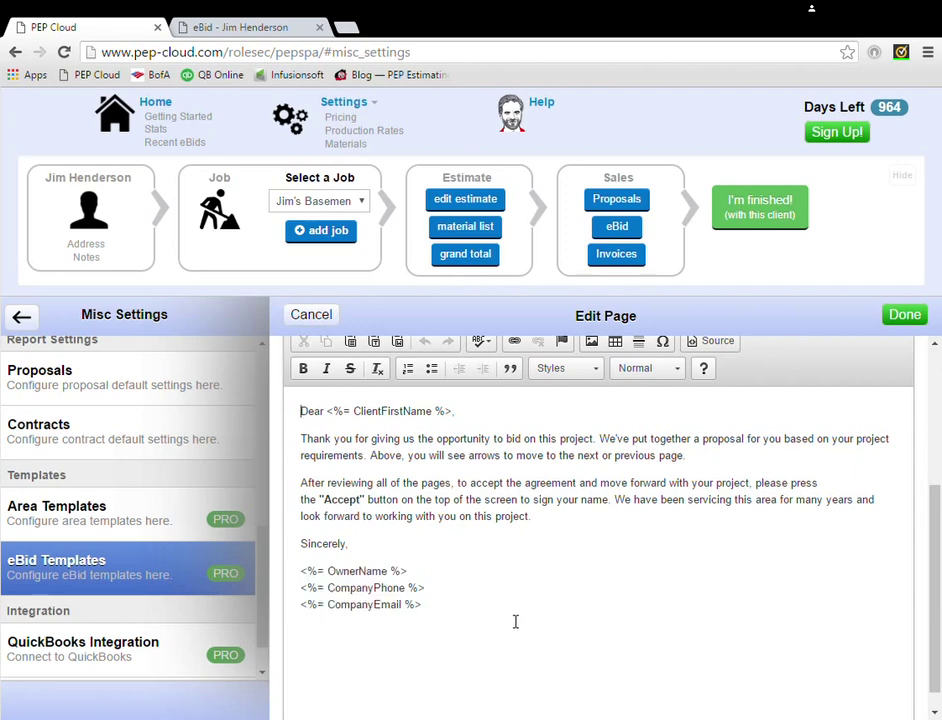
Step: View the image properties and upload options for the Welcome page's contents, and leave the page without saving
scroll(512, 618, up, 5)
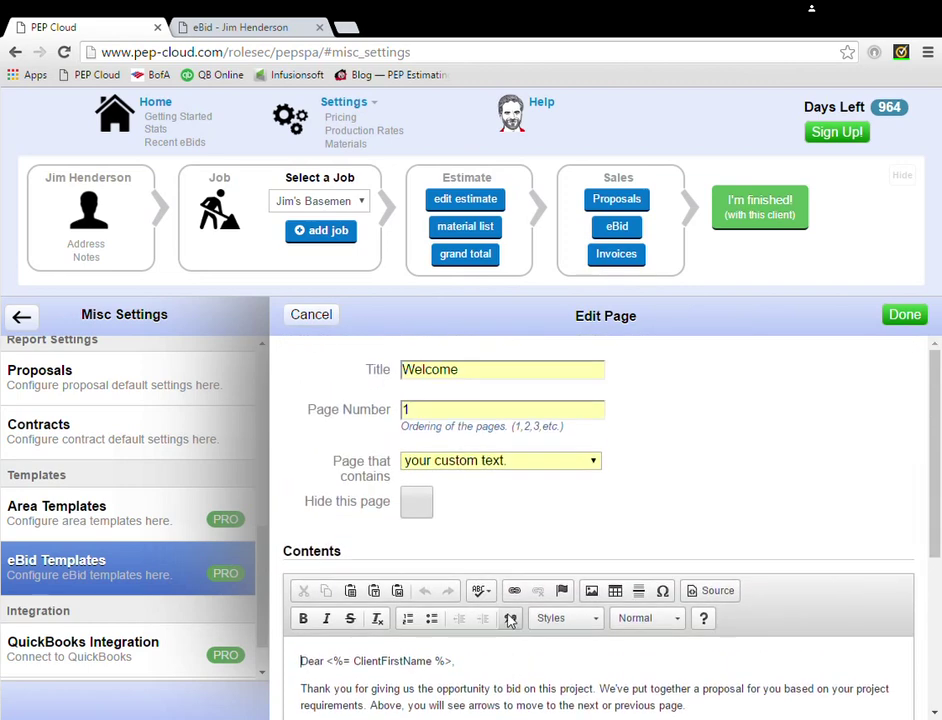
click(592, 596)
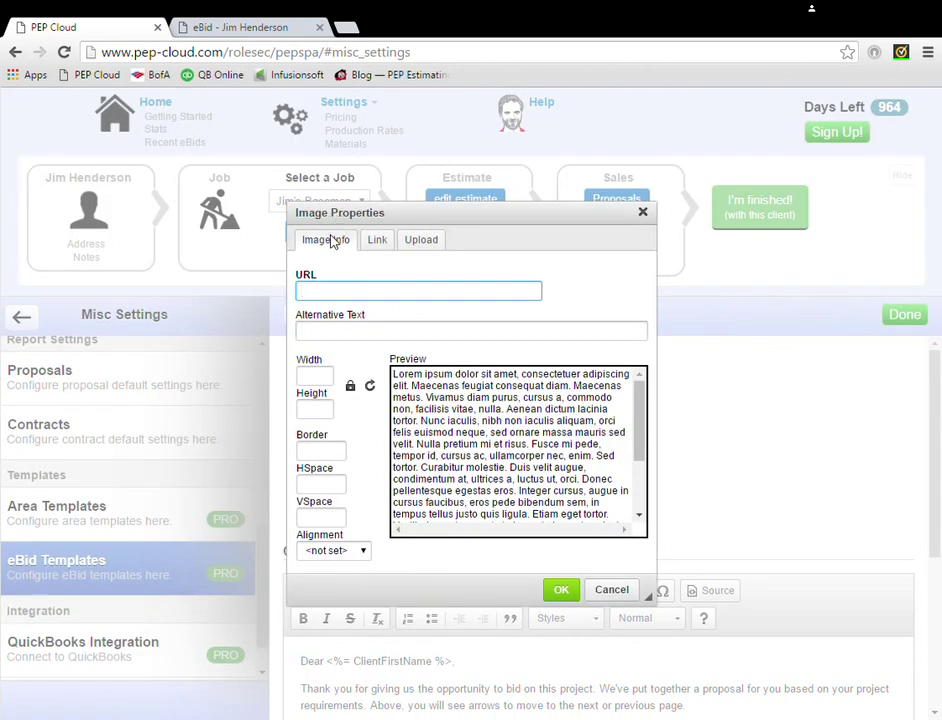
click(422, 244)
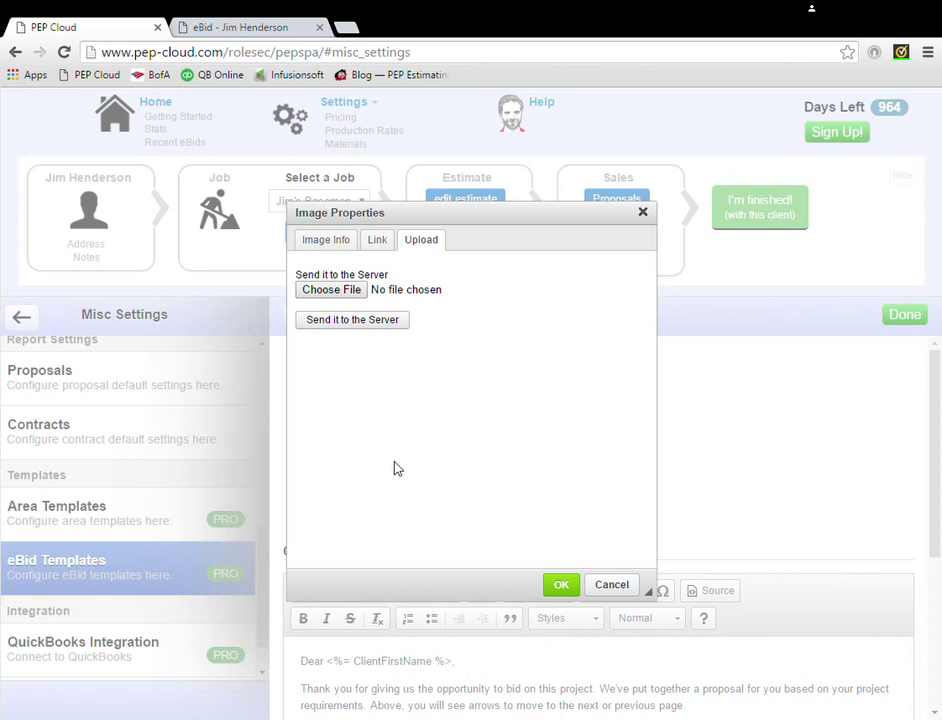
click(612, 583)
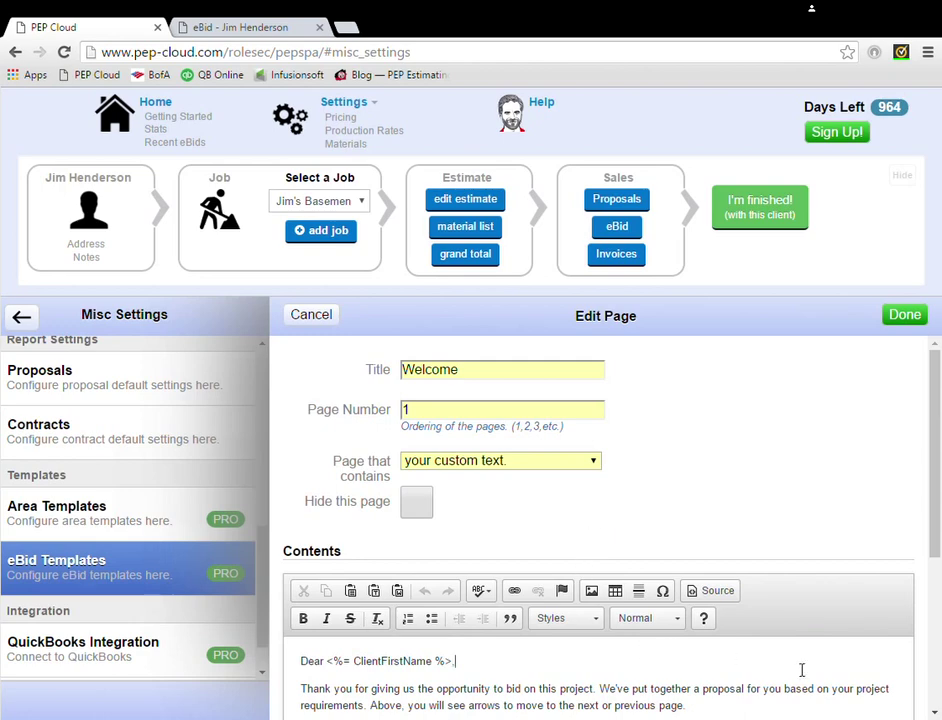
click(320, 318)
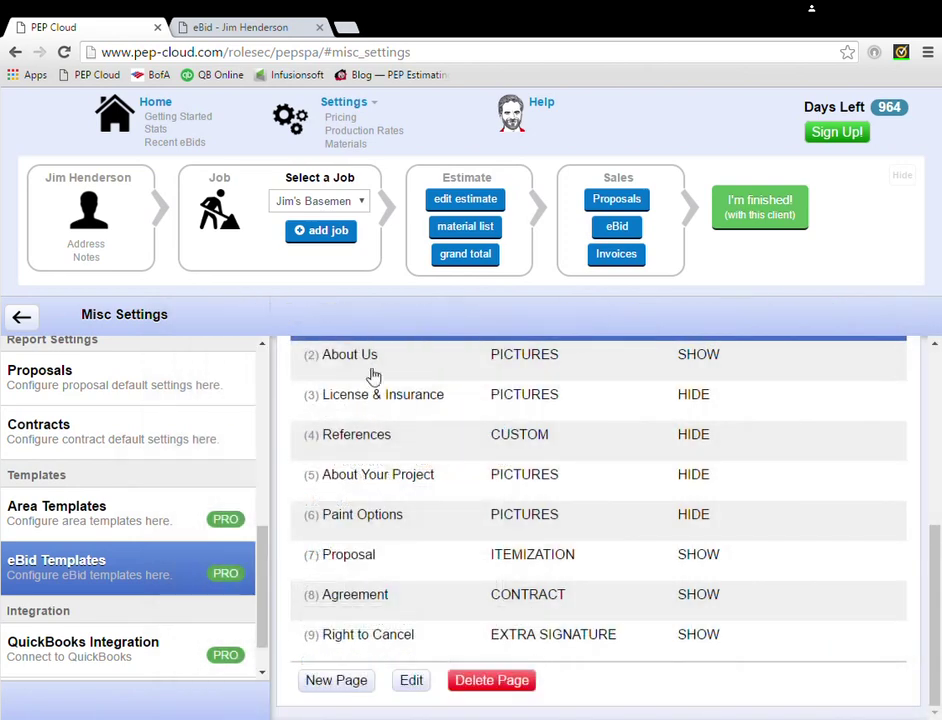
Step: Open the About Us page for editing and view the new-picture options for file, number, title and caption, without adding a picture
click(450, 530)
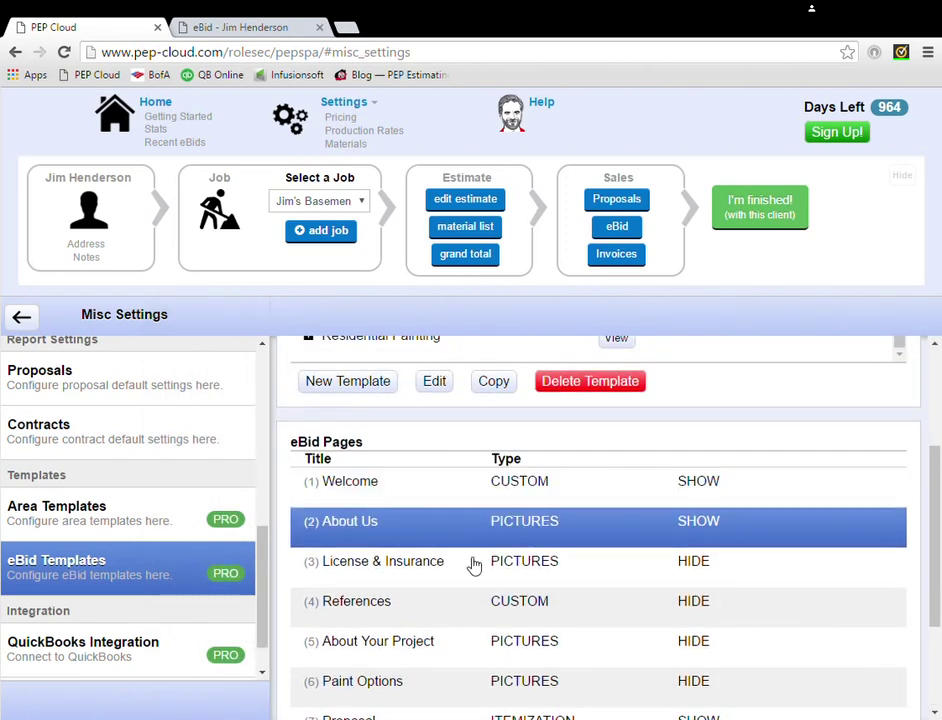
scroll(473, 560, down, 2)
click(432, 680)
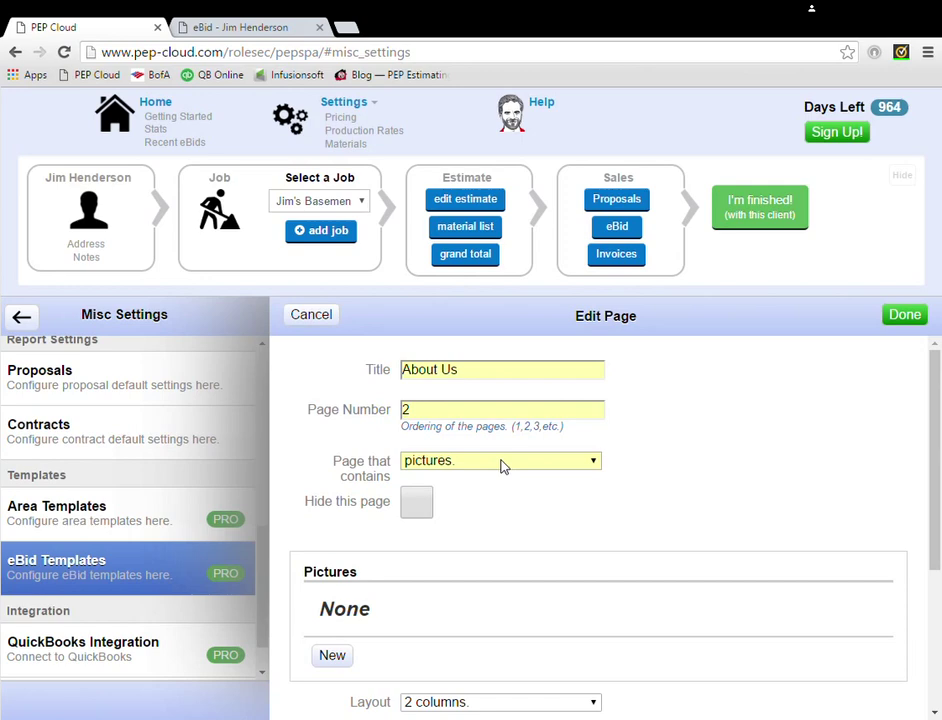
click(331, 657)
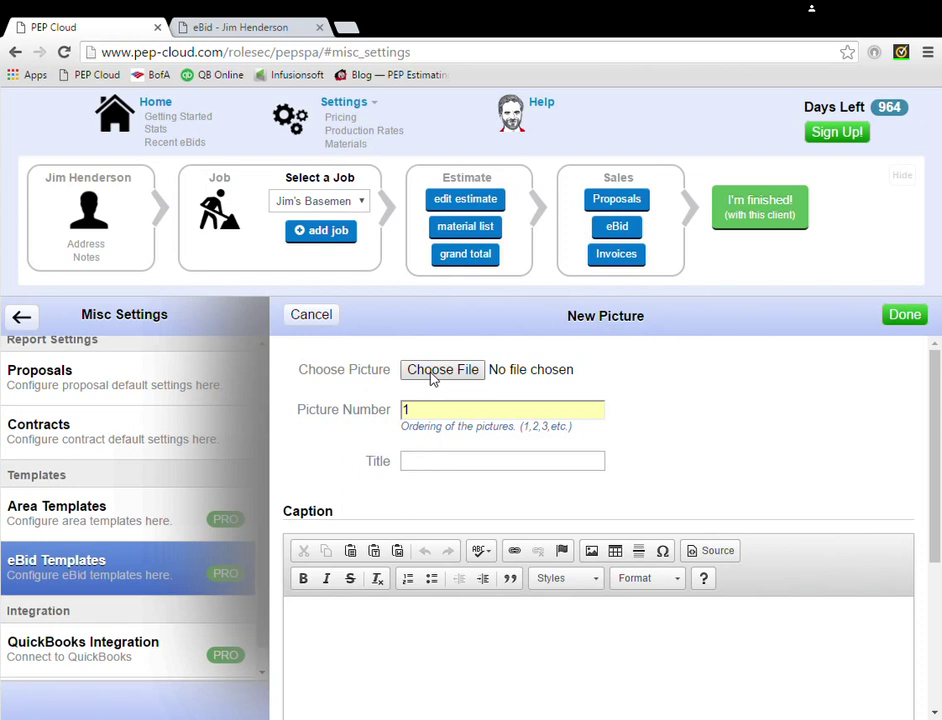
click(423, 465)
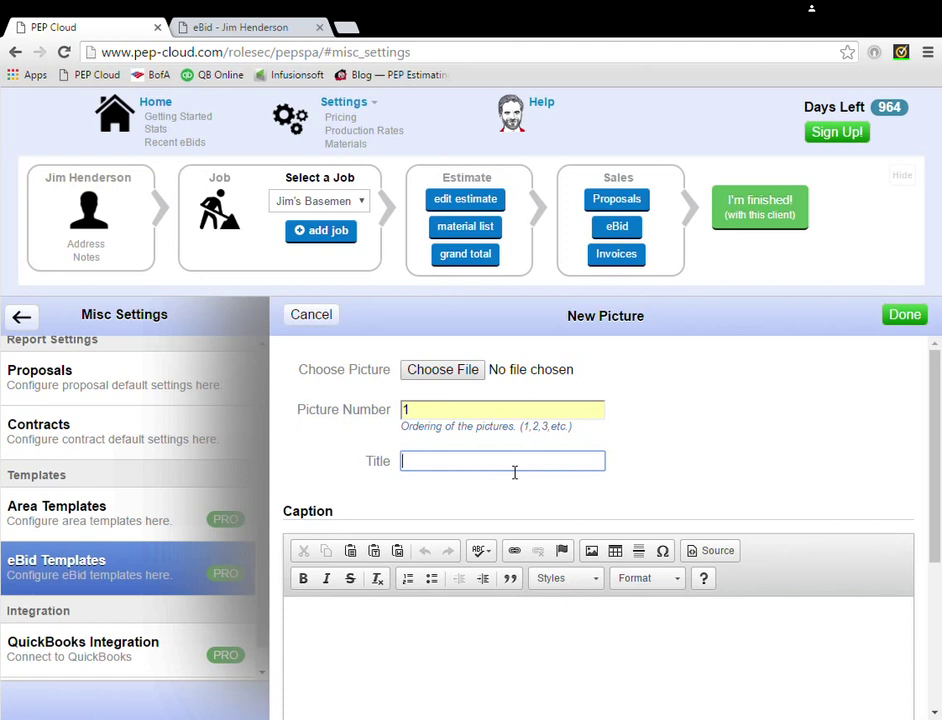
click(387, 637)
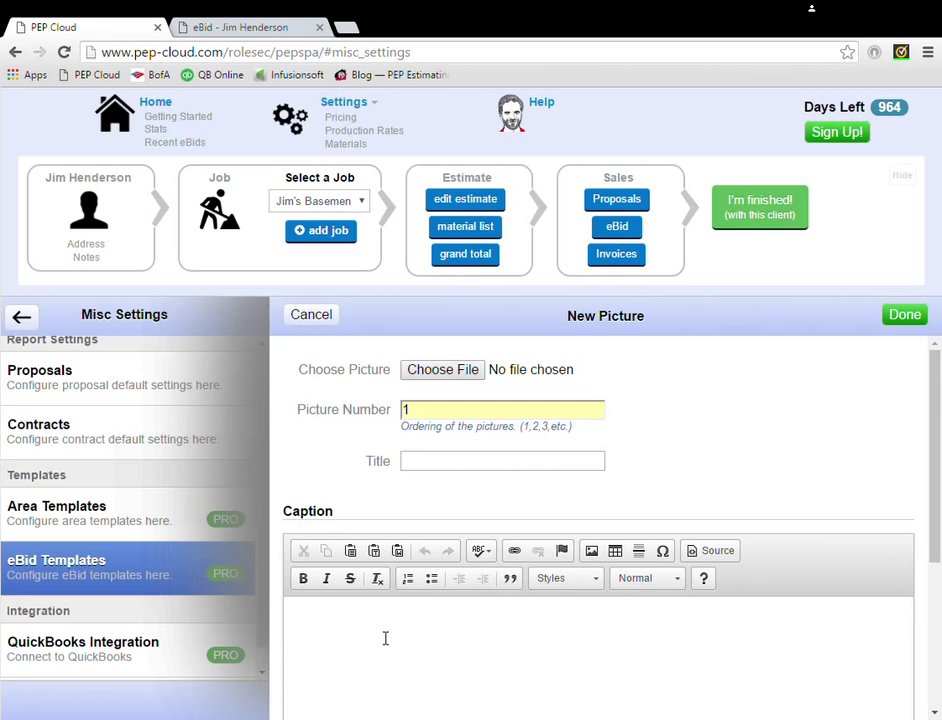
click(307, 325)
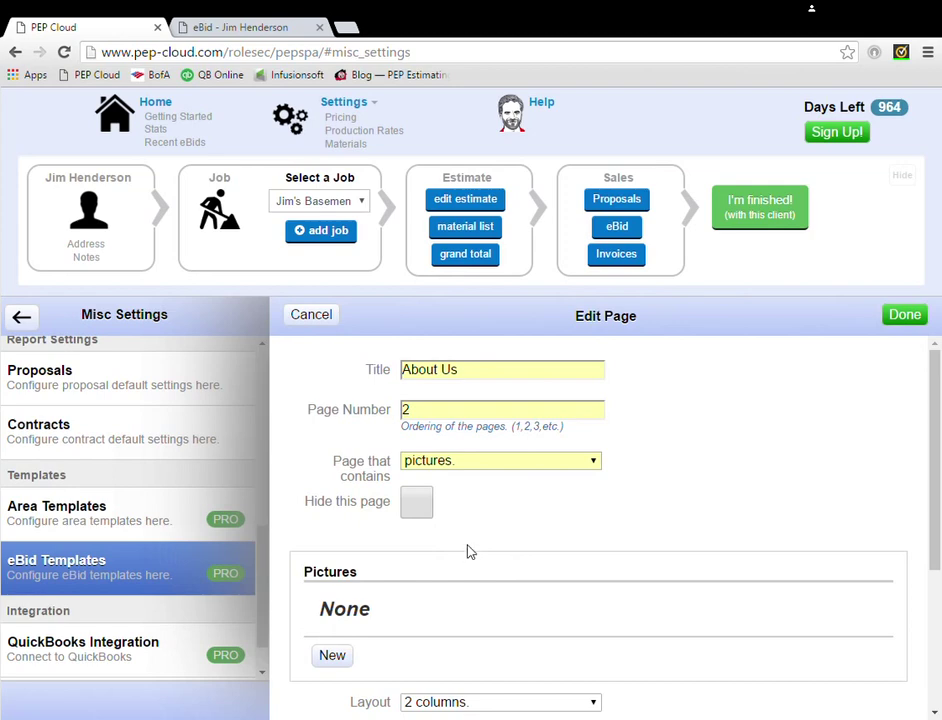
Step: Read the About Us page's picture introduction text with its company name placeholder, and leave the page without saving
scroll(458, 551, down, 3)
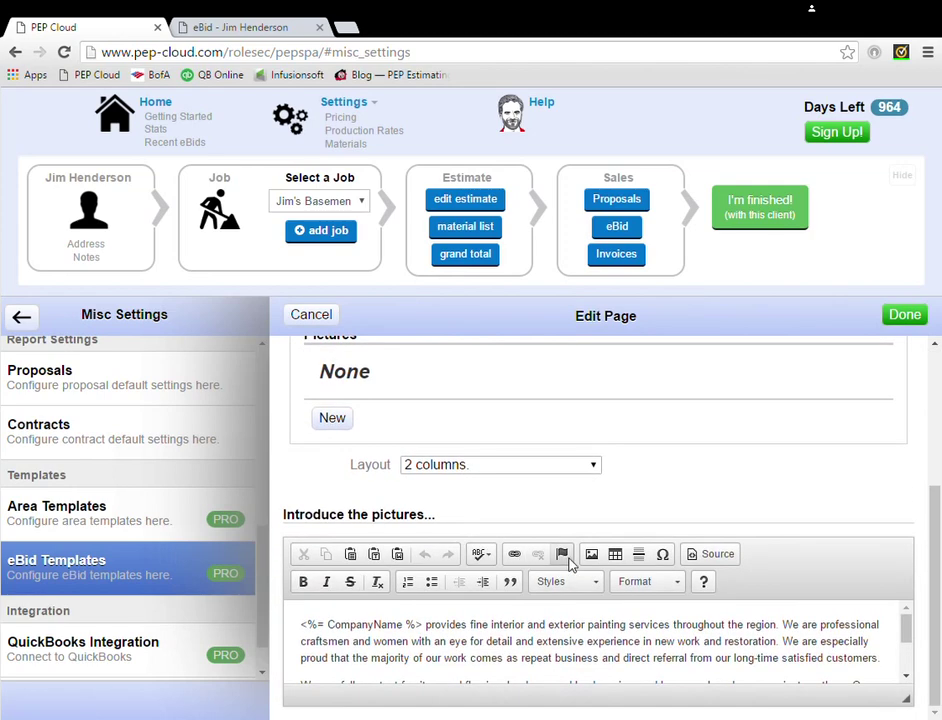
scroll(402, 630, down, 2)
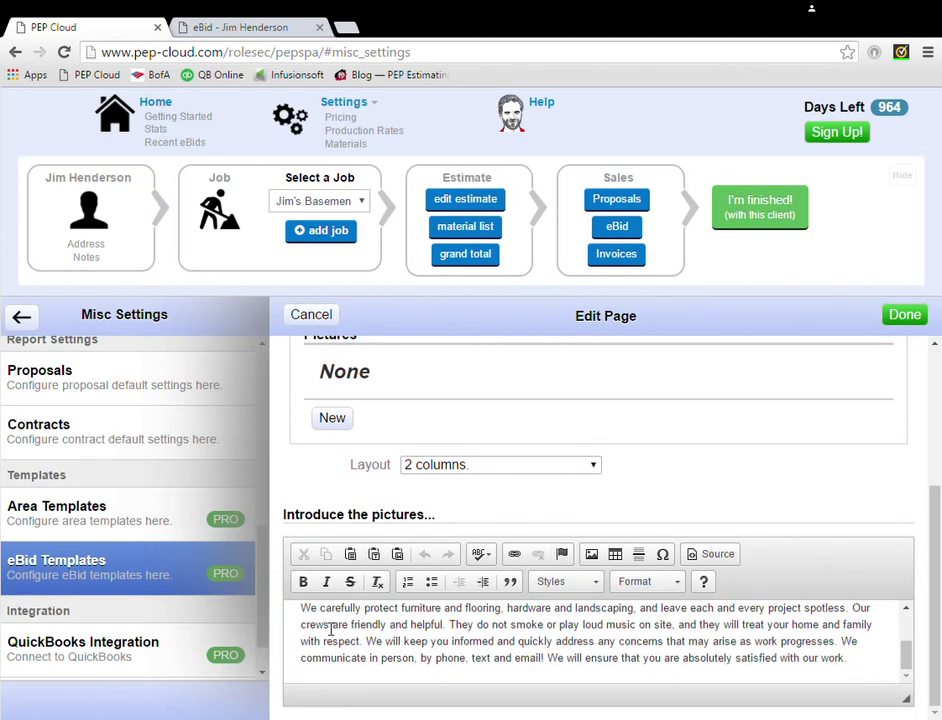
scroll(330, 628, up, 2)
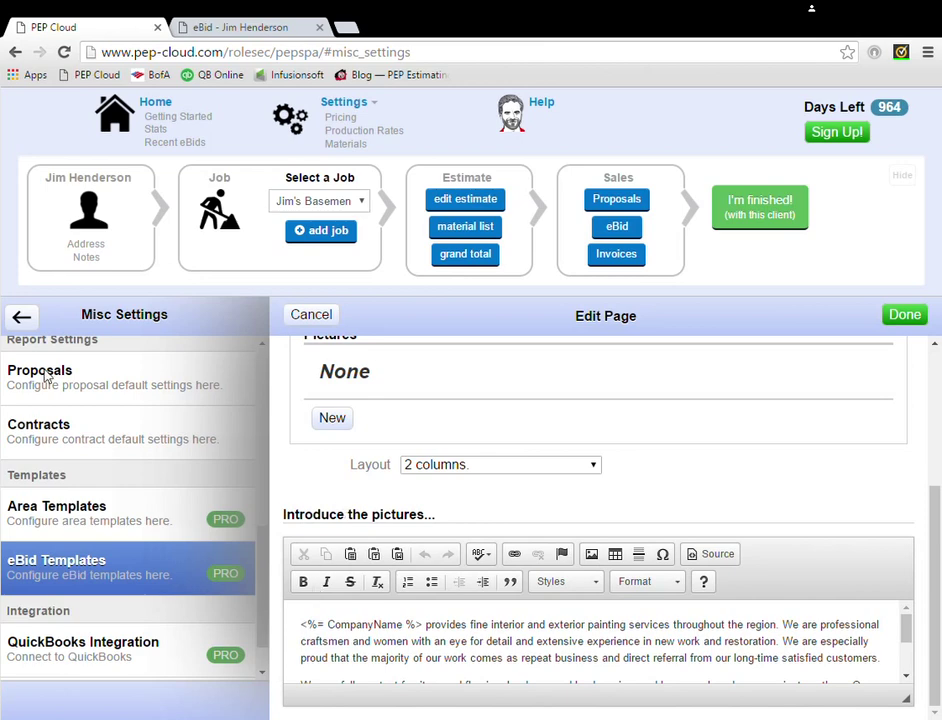
click(305, 318)
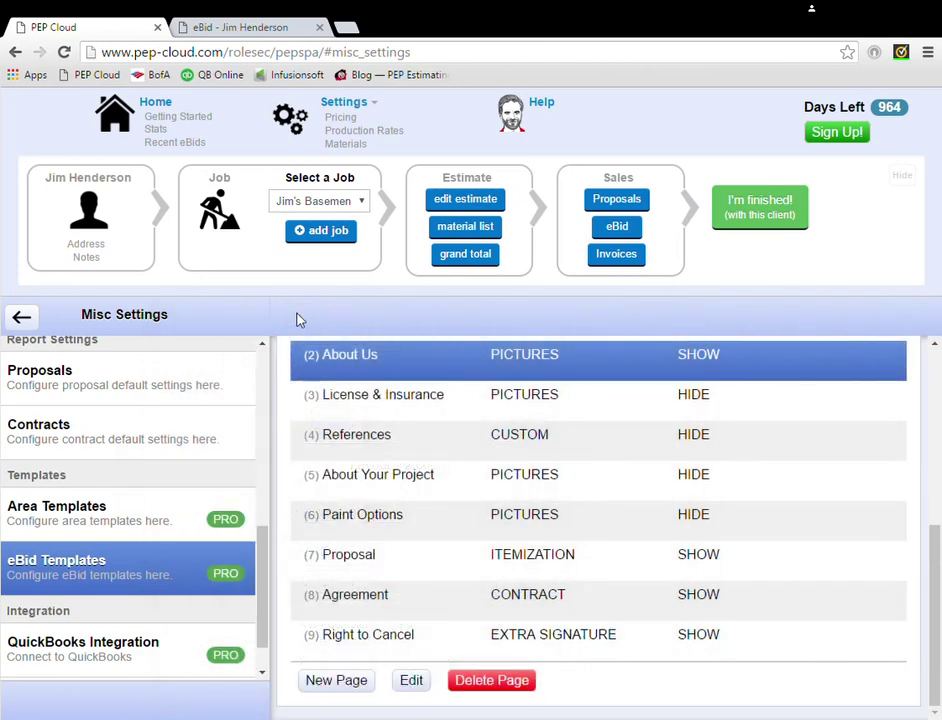
Step: Open the Proposal page for editing, examine its area, itemization, labor and material display options, and leave without saving
click(417, 555)
click(420, 686)
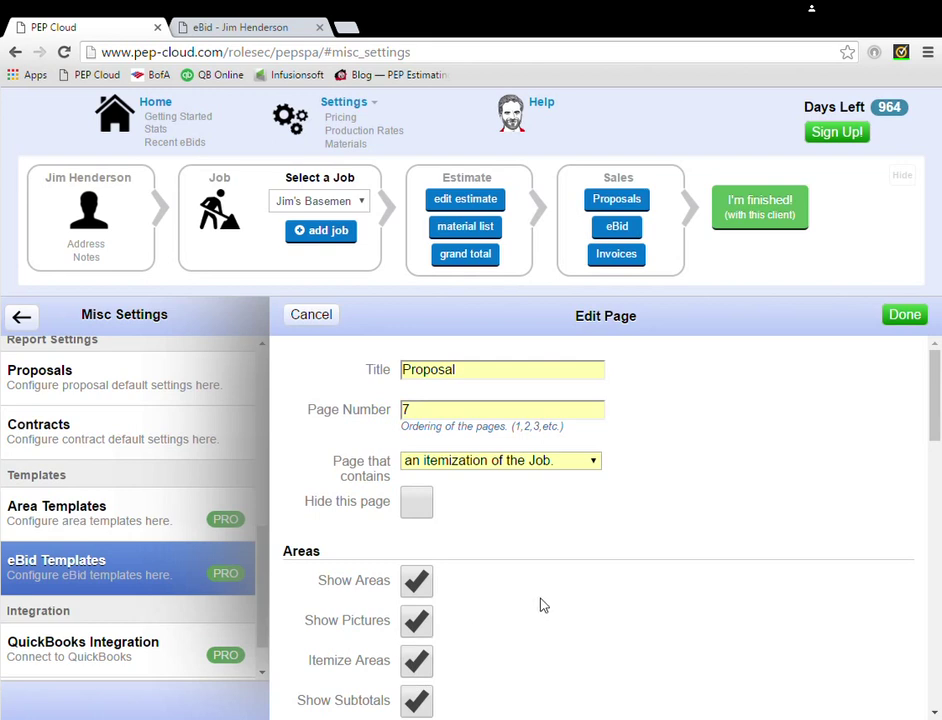
scroll(526, 543, down, 5)
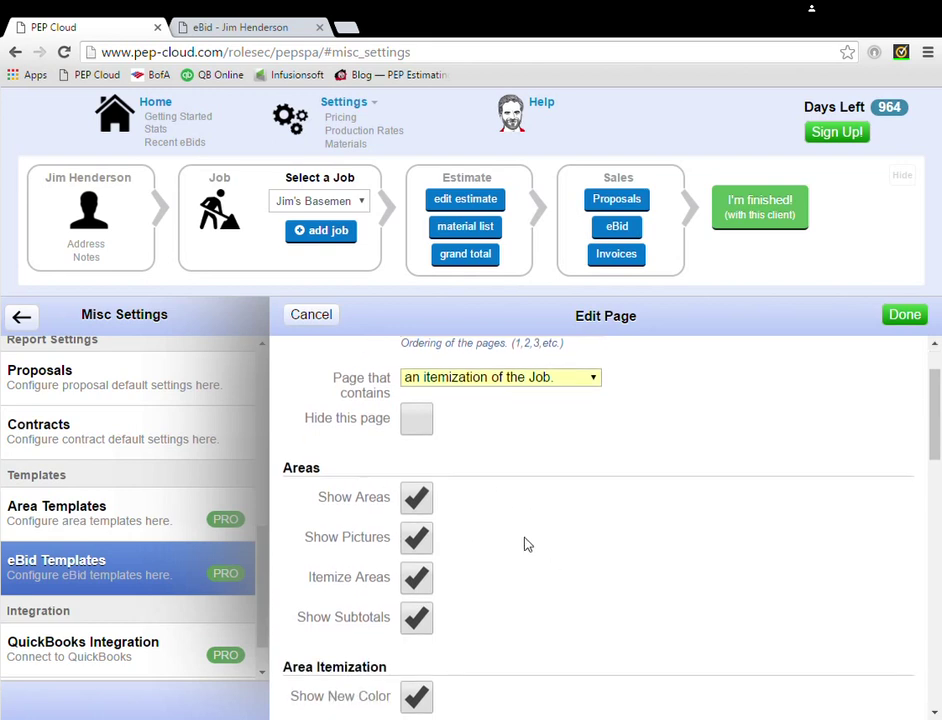
scroll(430, 480, down, 5)
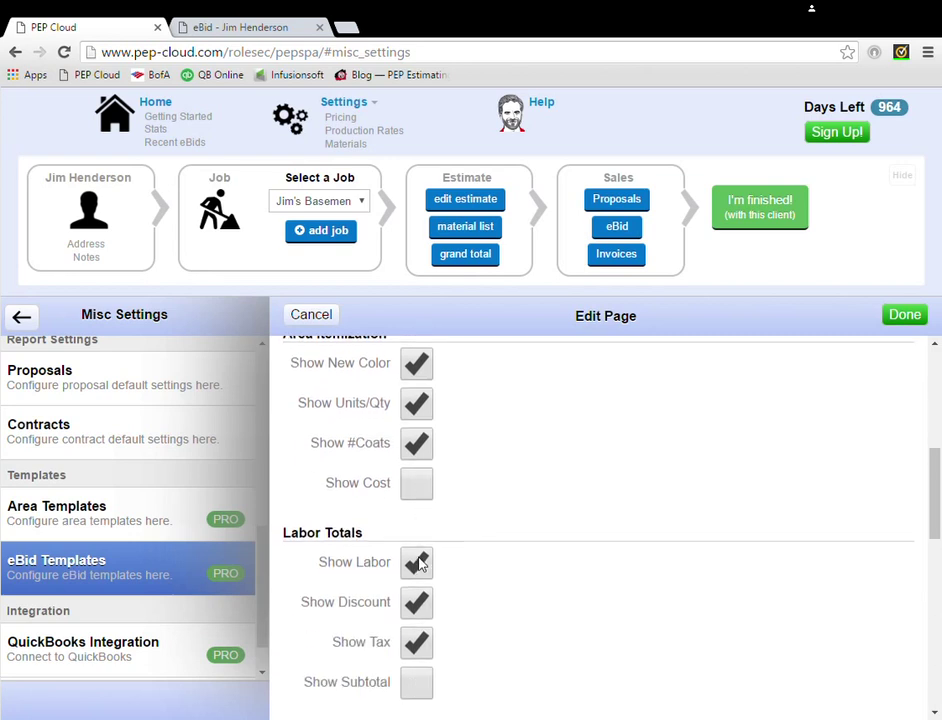
scroll(426, 596, down, 3)
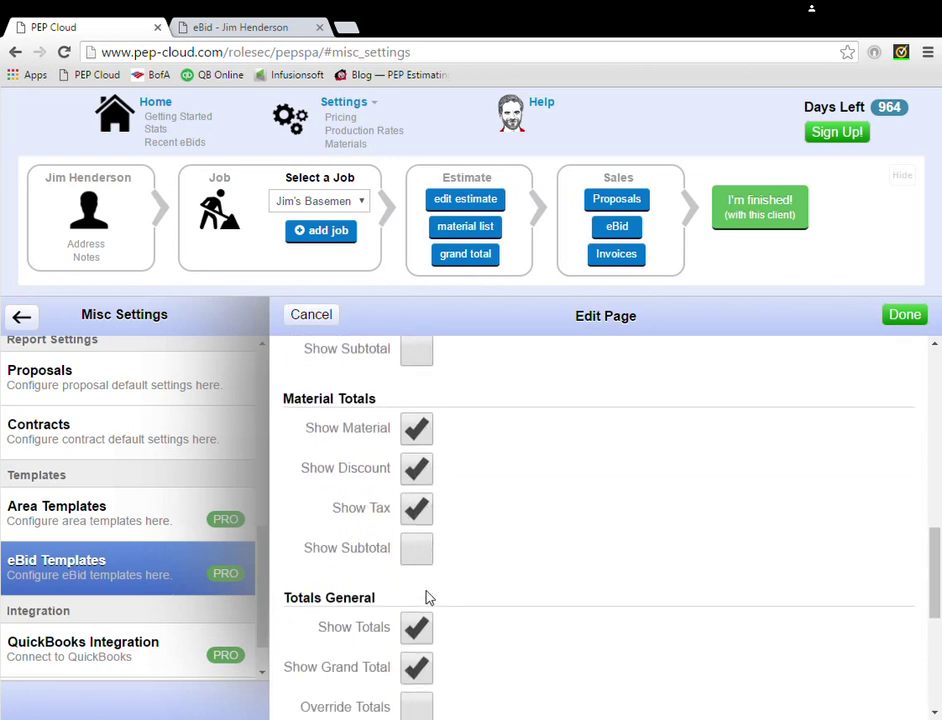
click(312, 318)
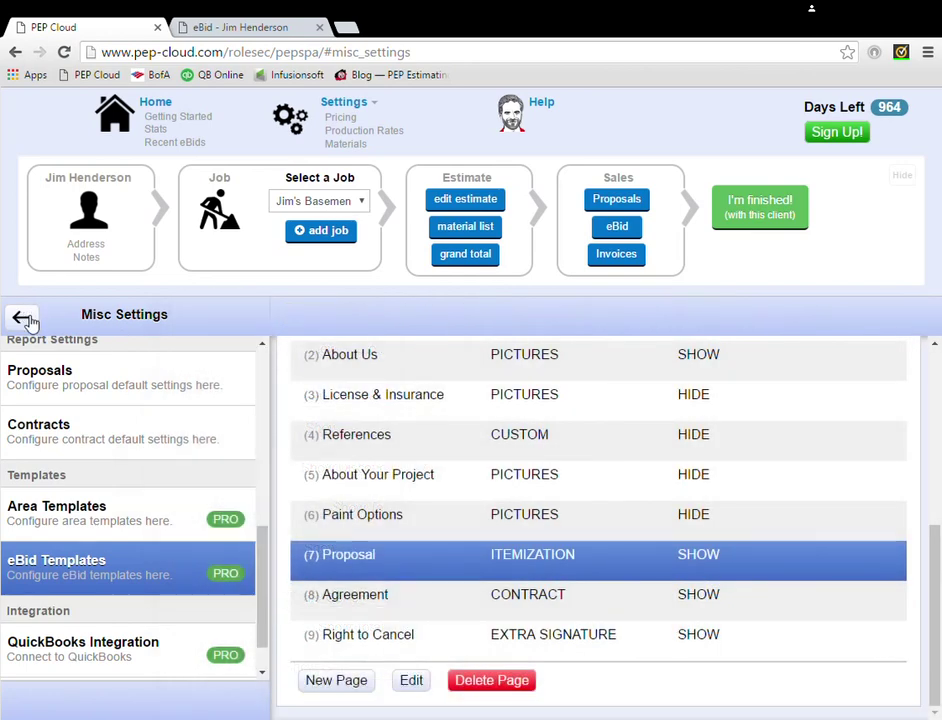
Step: Leave the template settings and, in the client's eBid preview, go from Welcome to About Us and review its text and captioned pictures
click(24, 318)
click(24, 318)
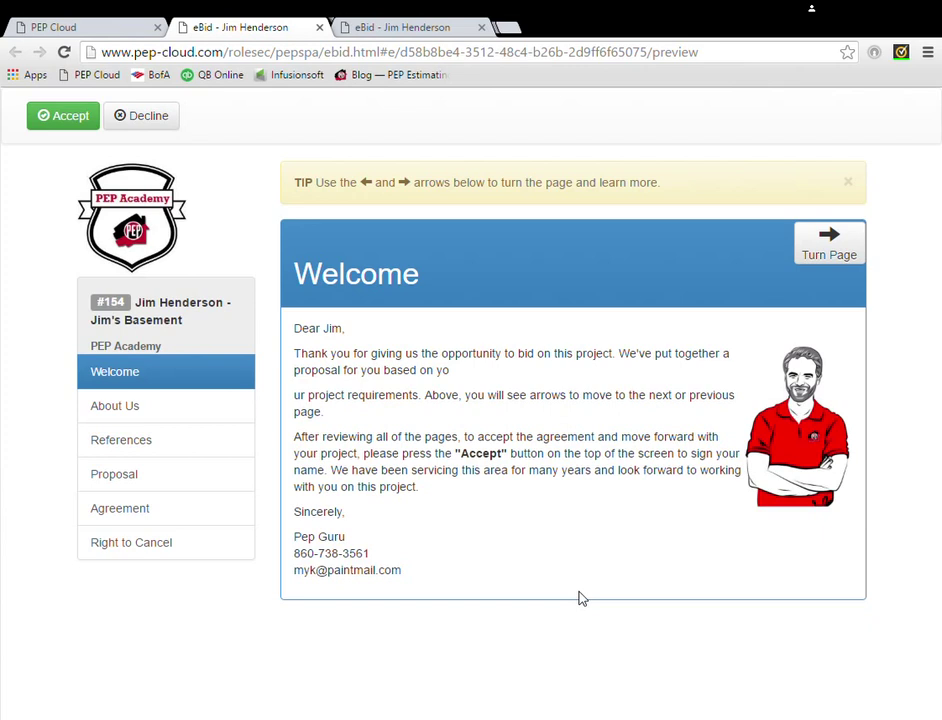
click(840, 252)
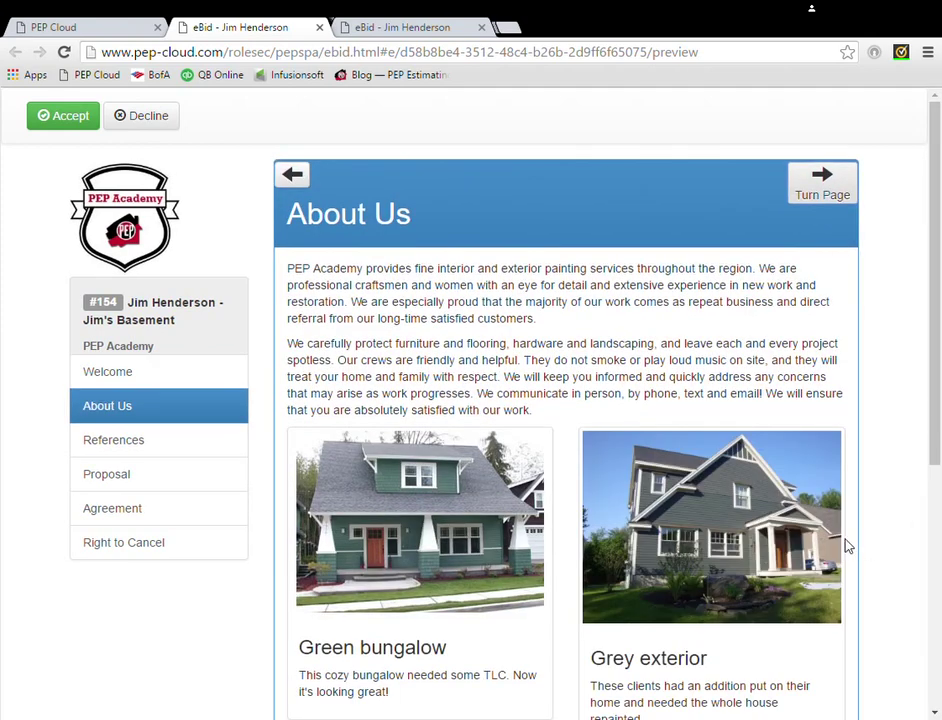
scroll(848, 550, down, 5)
scroll(848, 546, down, 1)
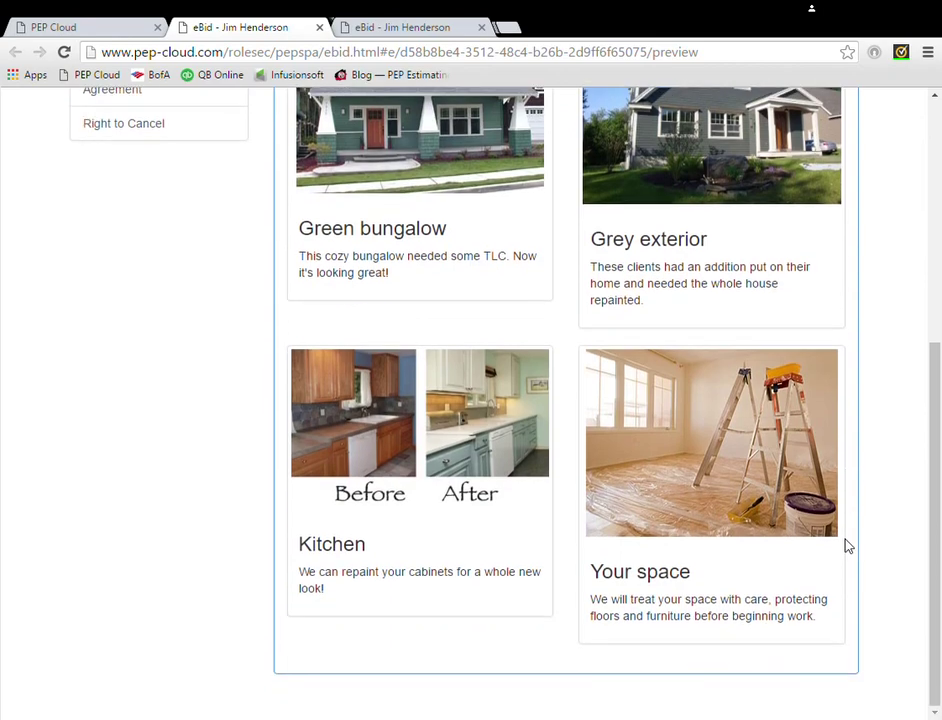
scroll(848, 546, up, 5)
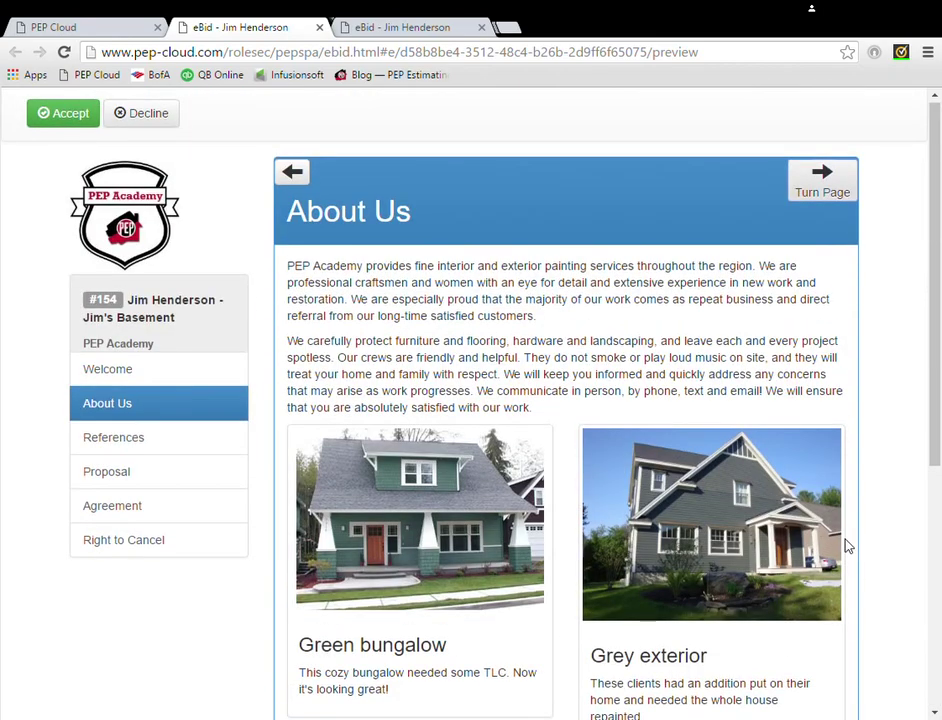
Step: Go to the References page of the eBid preview and review its table of names, contacts and project photos
click(835, 200)
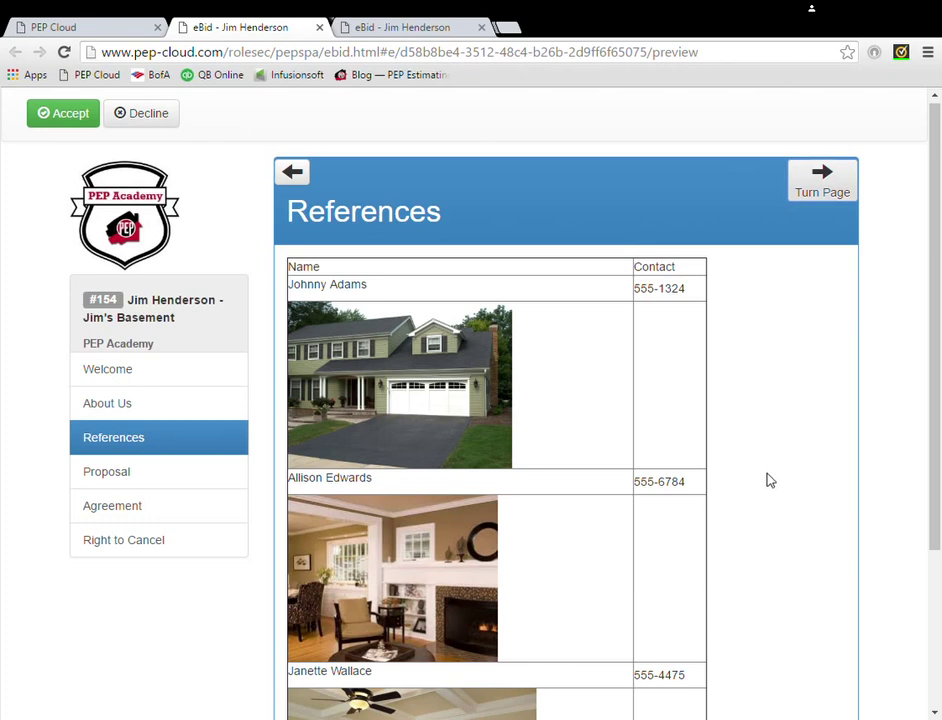
scroll(725, 443, down, 3)
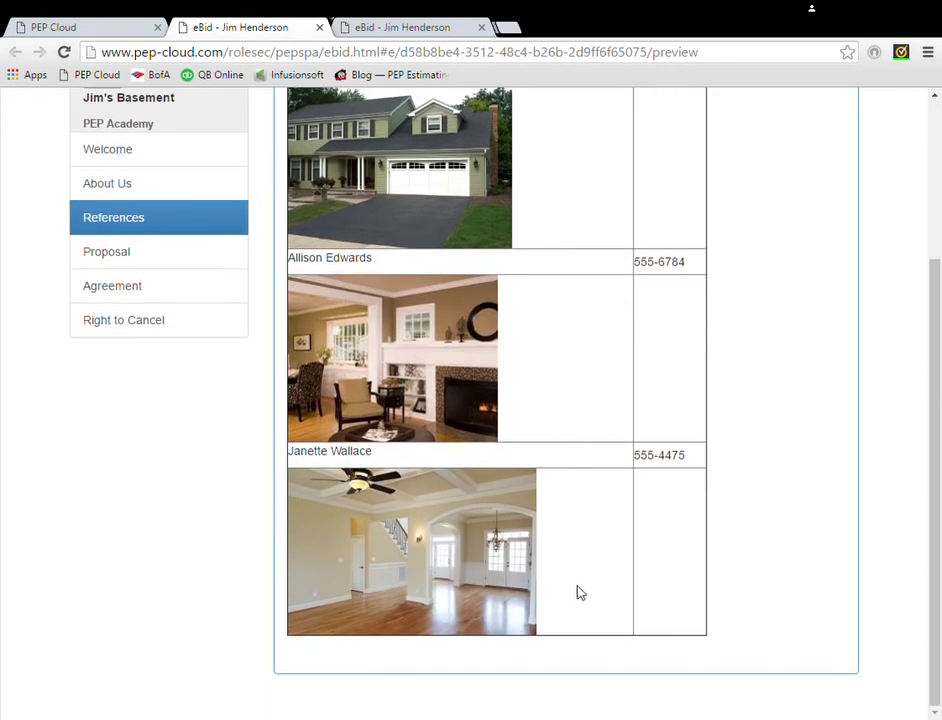
scroll(578, 595, up, 3)
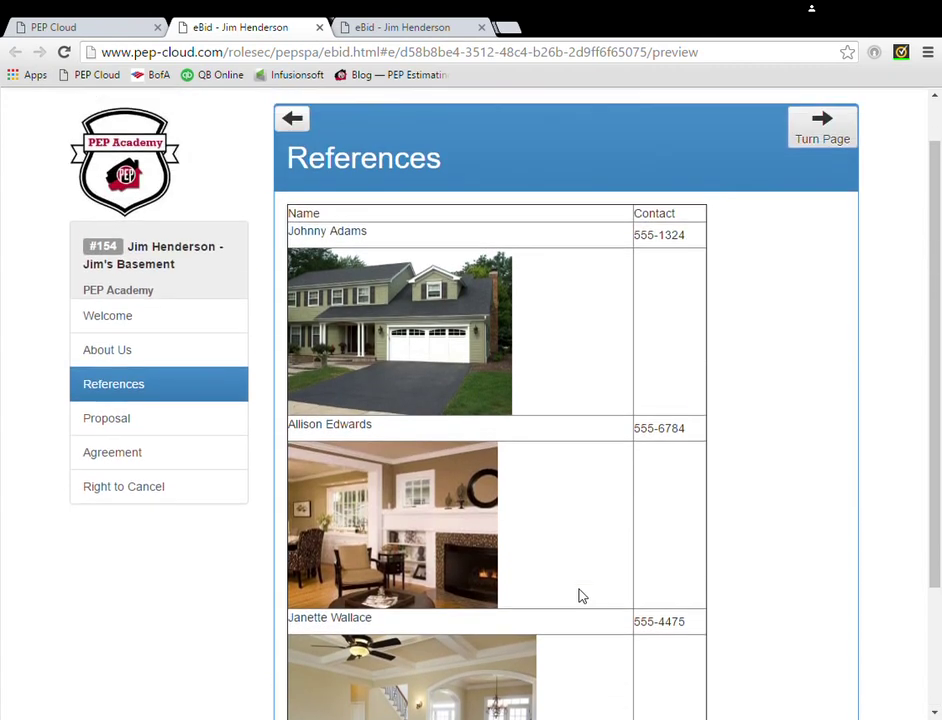
Step: Go to the Proposal page of the eBid preview and examine the itemized work and subtotals for each room
click(822, 125)
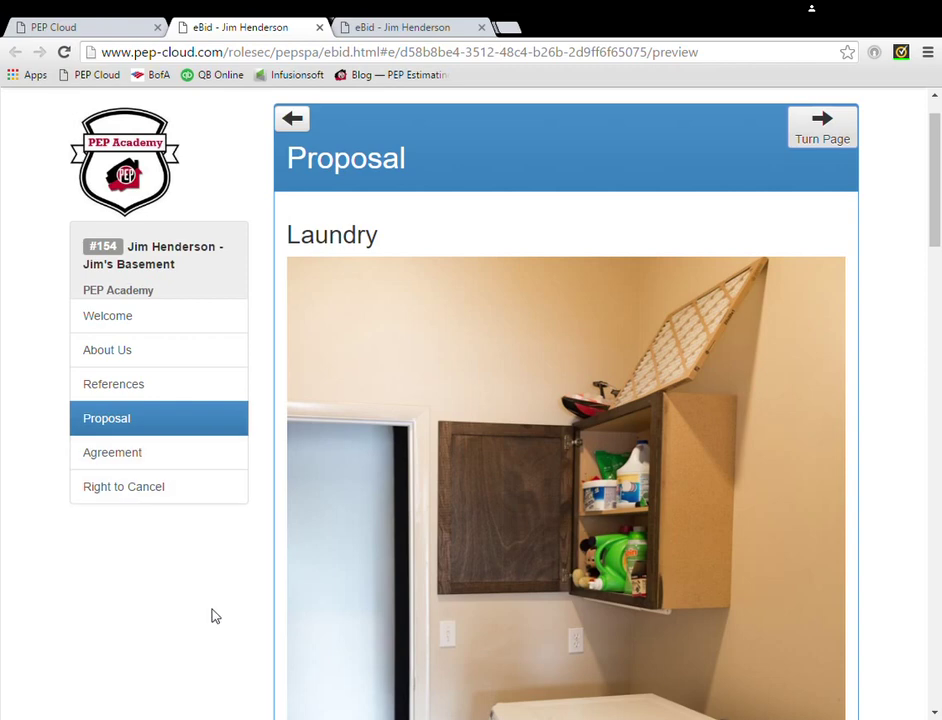
scroll(463, 551, down, 4)
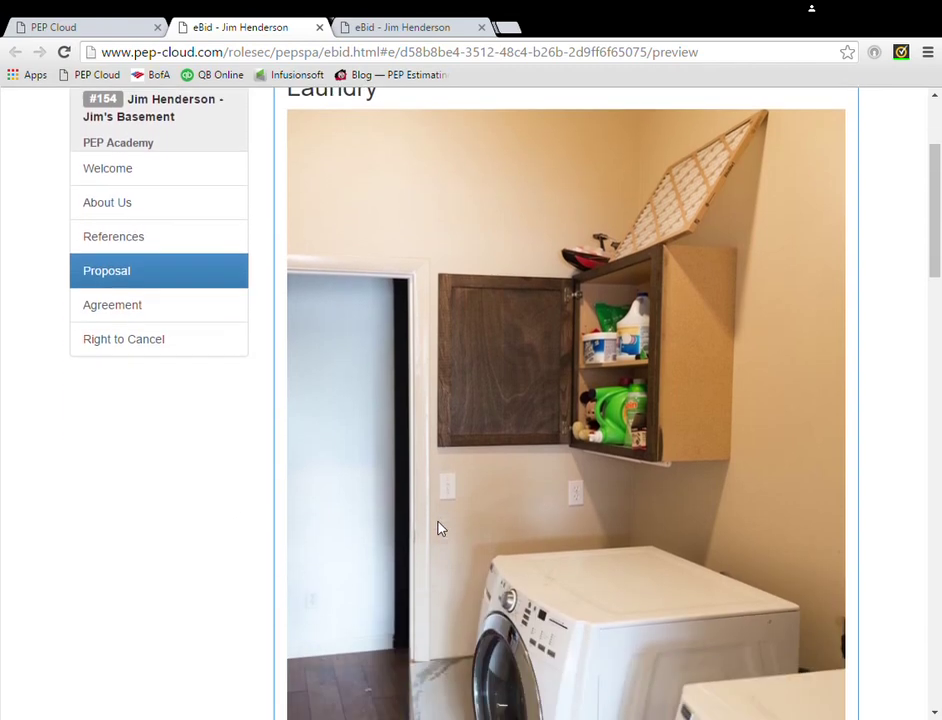
scroll(385, 549, down, 5)
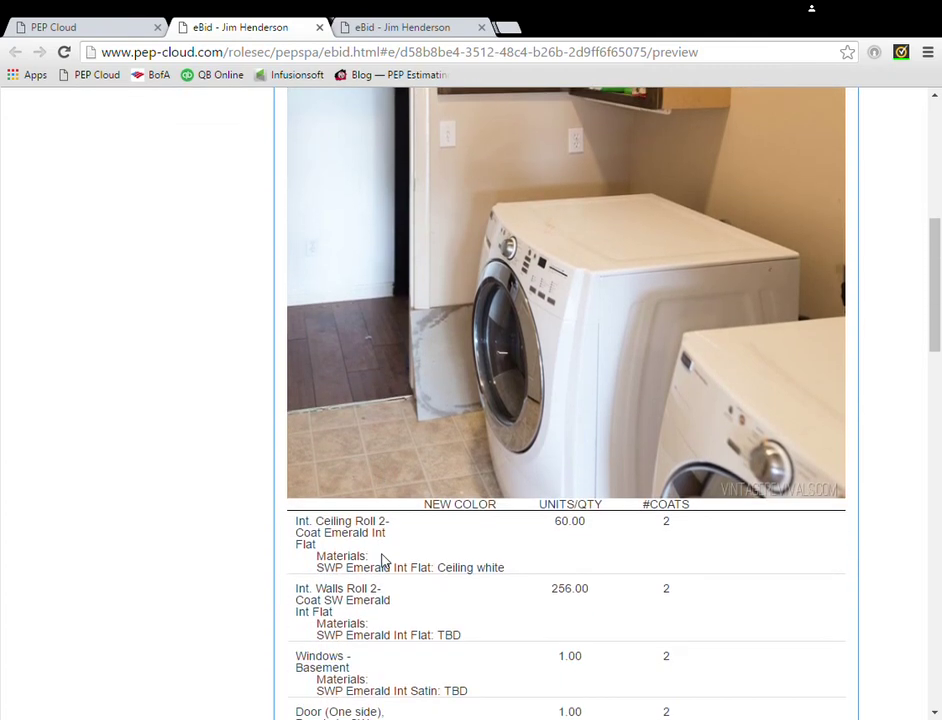
scroll(397, 550, down, 5)
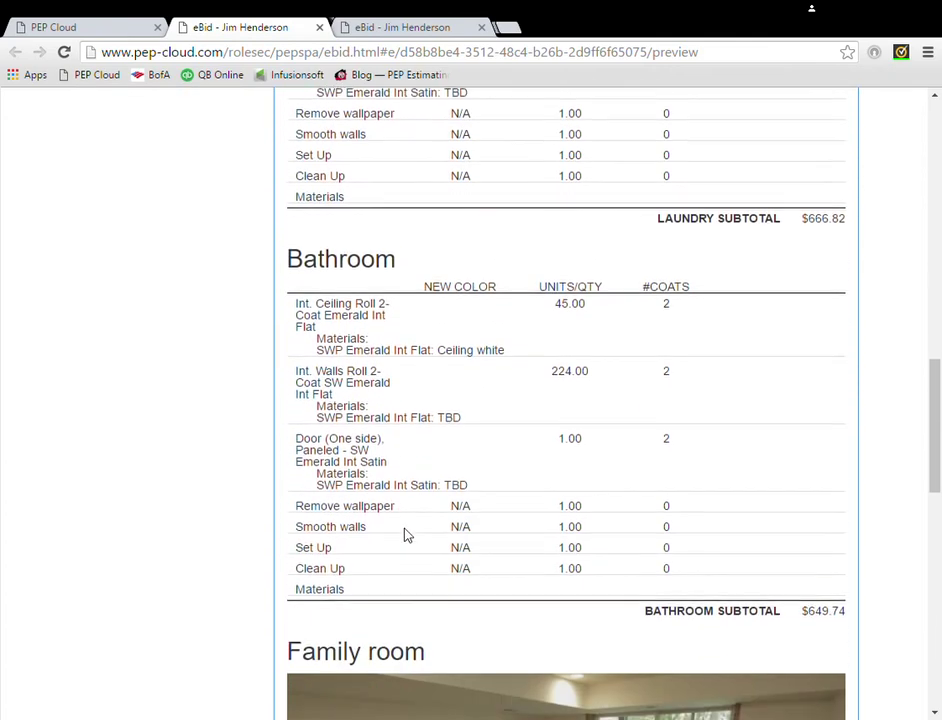